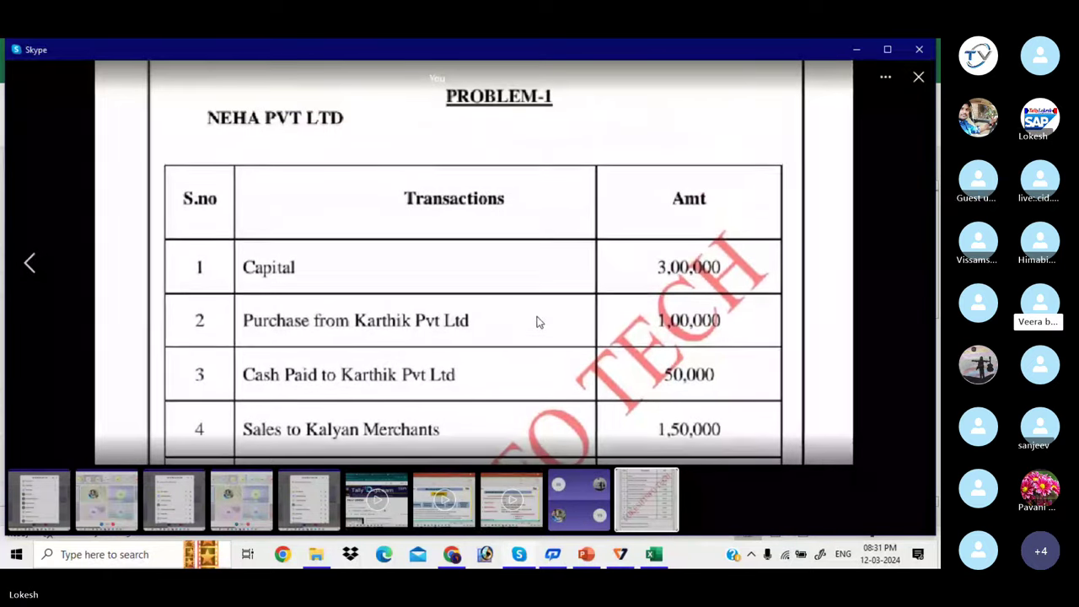
- Switch to the TALLY TEST workbook in Excel and add the title MOCK TEST in merged and centred cells C2:D2
{"action": "left_click", "coordinate": [918, 77]}
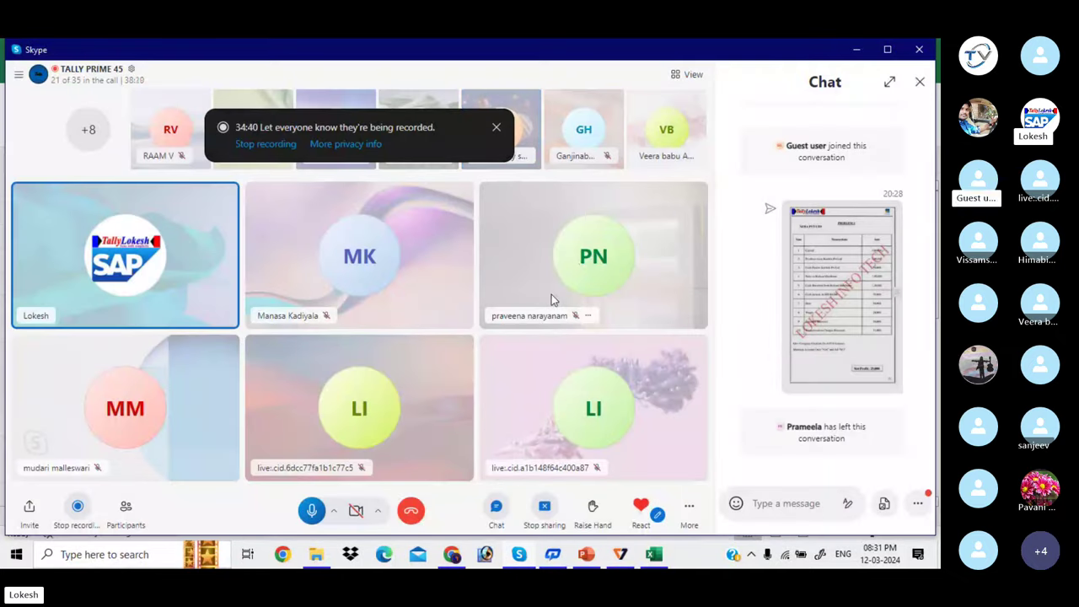
{"action": "left_click", "coordinate": [654, 555]}
{"action": "left_click", "coordinate": [431, 292]}
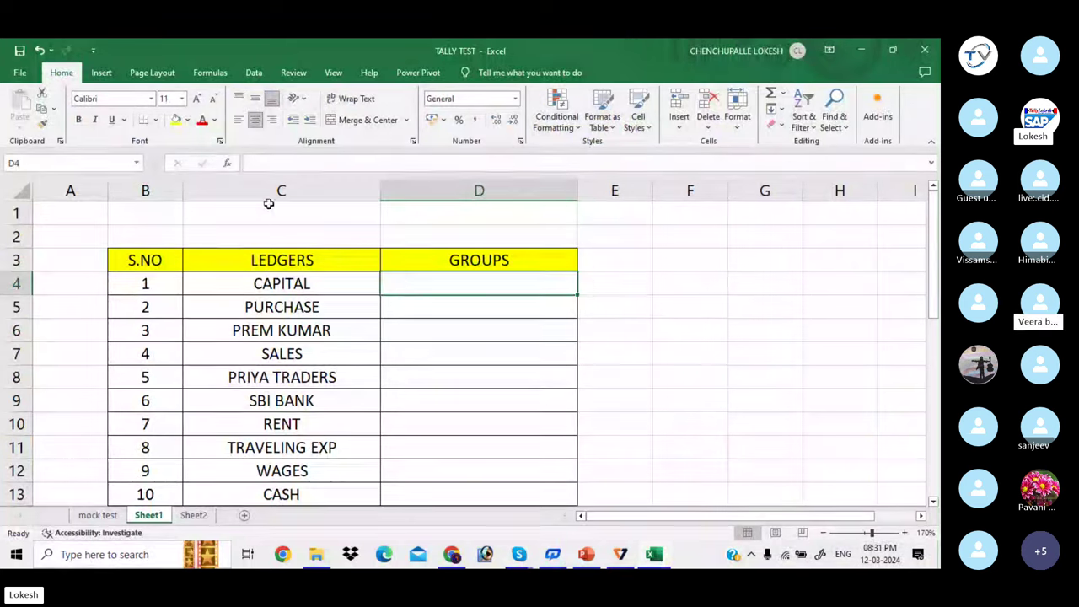
{"action": "left_click", "coordinate": [263, 231]}
{"action": "left_click_drag", "start_coordinate": [263, 232], "coordinate": [390, 233]}
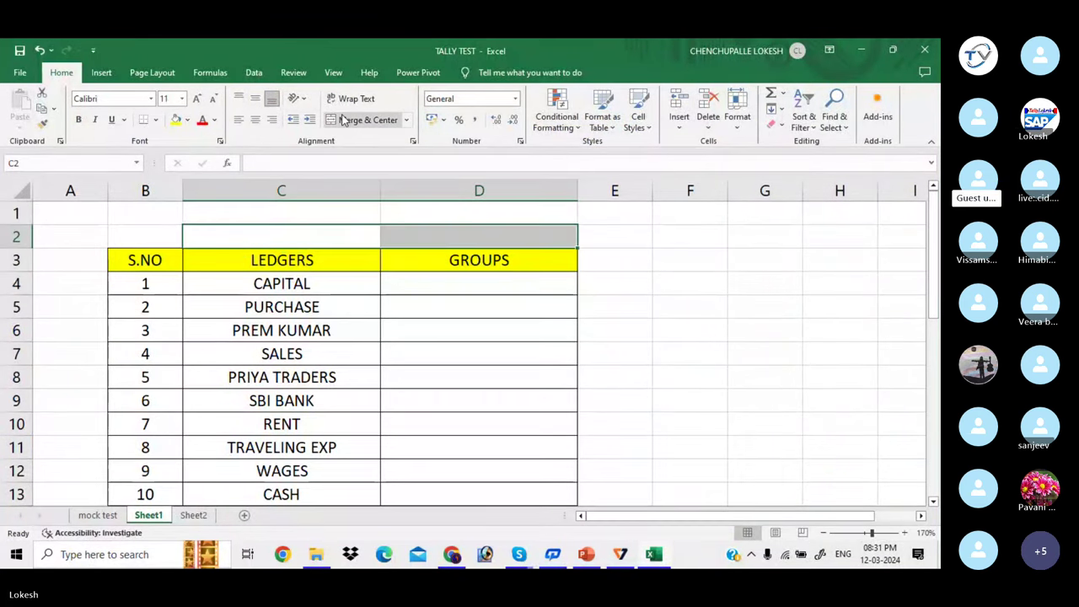
{"action": "left_click", "coordinate": [367, 120]}
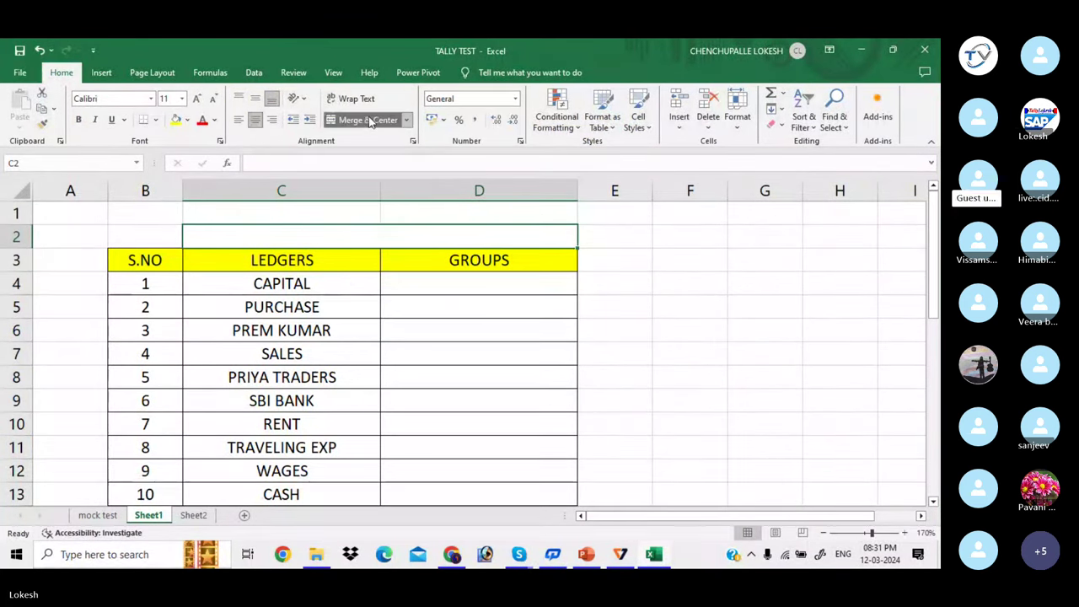
{"action": "type", "text": "MOCK TEST"}
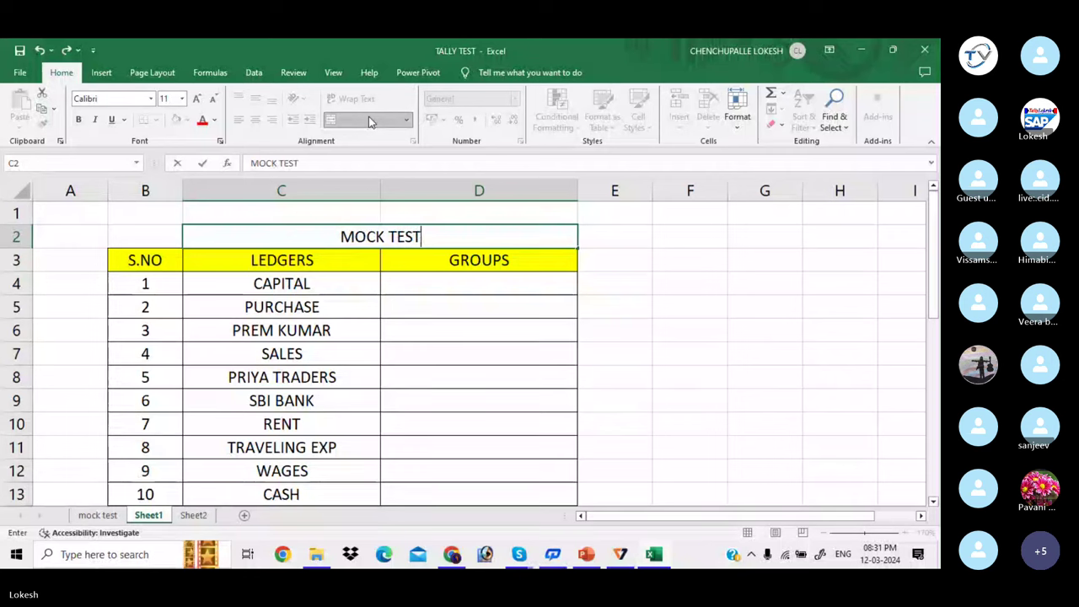
{"action": "left_click", "coordinate": [470, 371]}
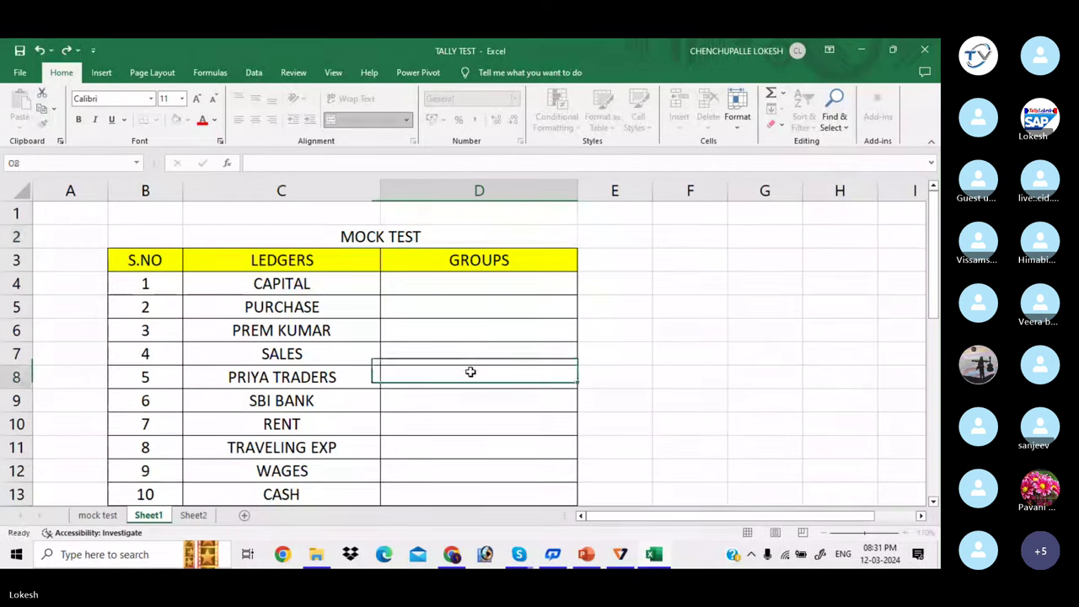
- Fill the MOCK TEST title cell with light orange
{"action": "left_click", "coordinate": [345, 235]}
{"action": "left_click", "coordinate": [186, 119]}
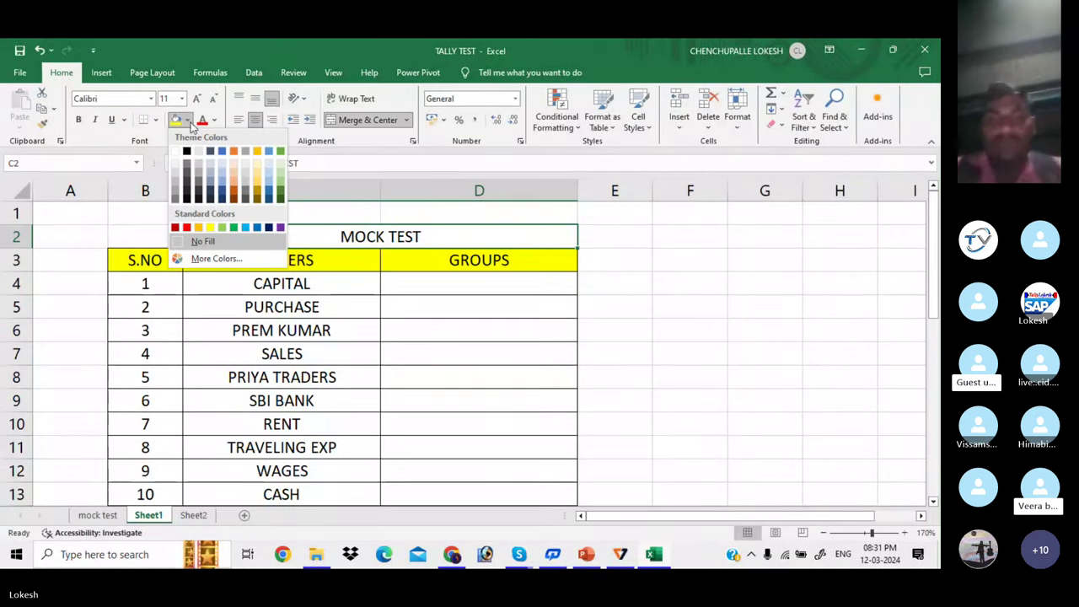
{"action": "left_click", "coordinate": [234, 168]}
{"action": "left_click", "coordinate": [232, 189]}
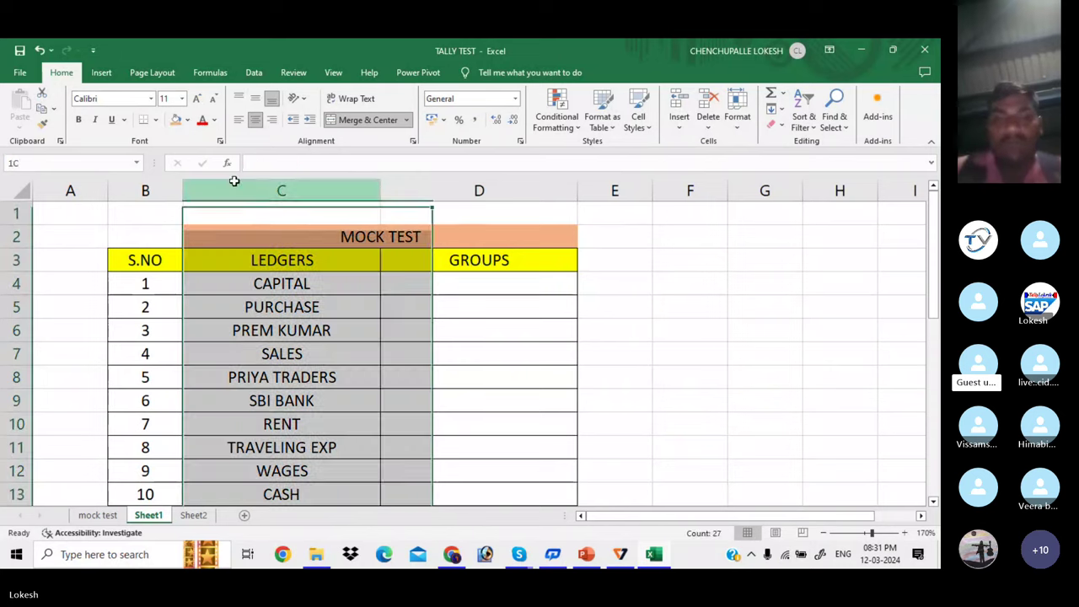
{"action": "left_click", "coordinate": [178, 253]}
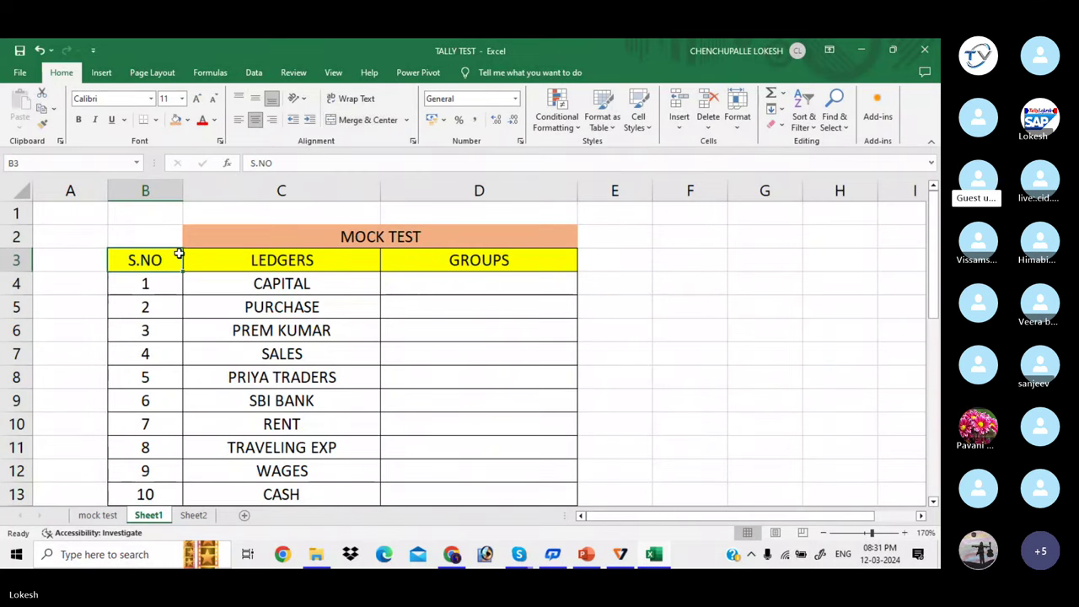
- Enter CAPITAL in D4 as the group of the CAPITAL ledger
{"action": "left_click", "coordinate": [399, 279]}
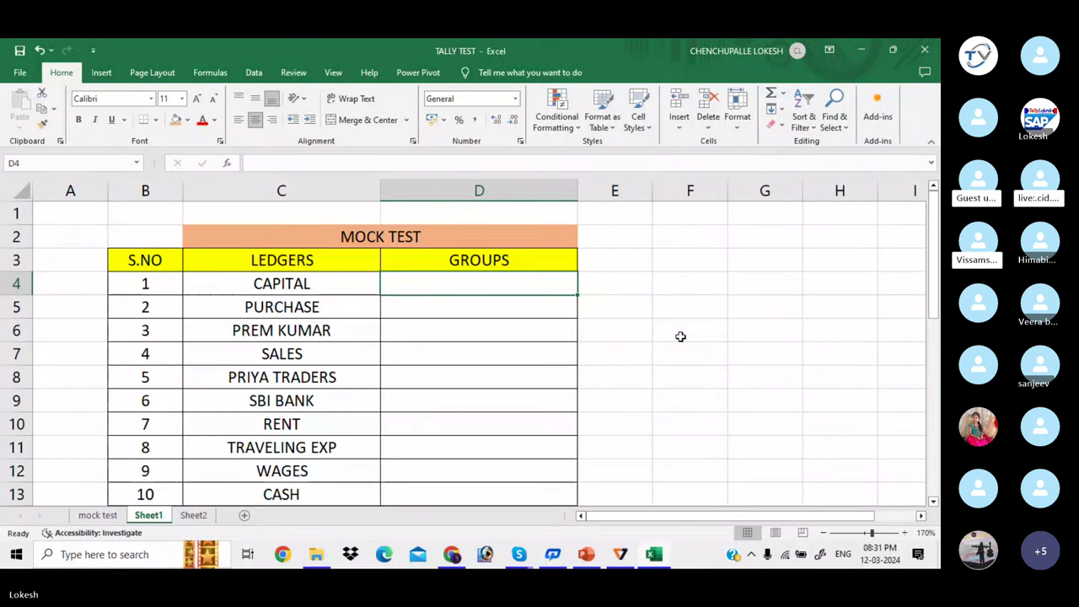
{"action": "type", "text": "CAPITAL"}
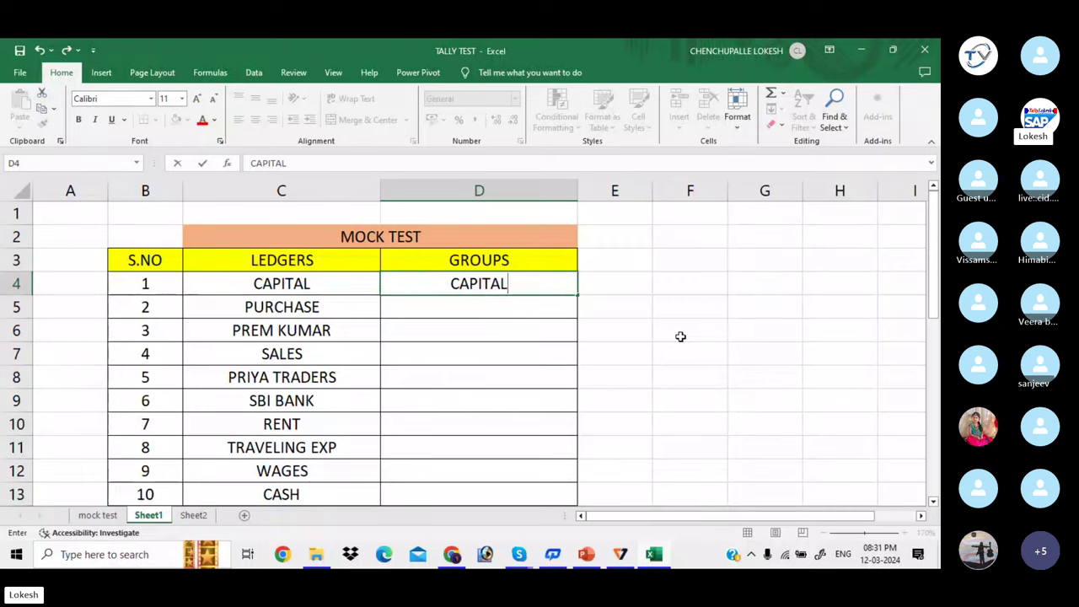
{"action": "key", "text": "Return"}
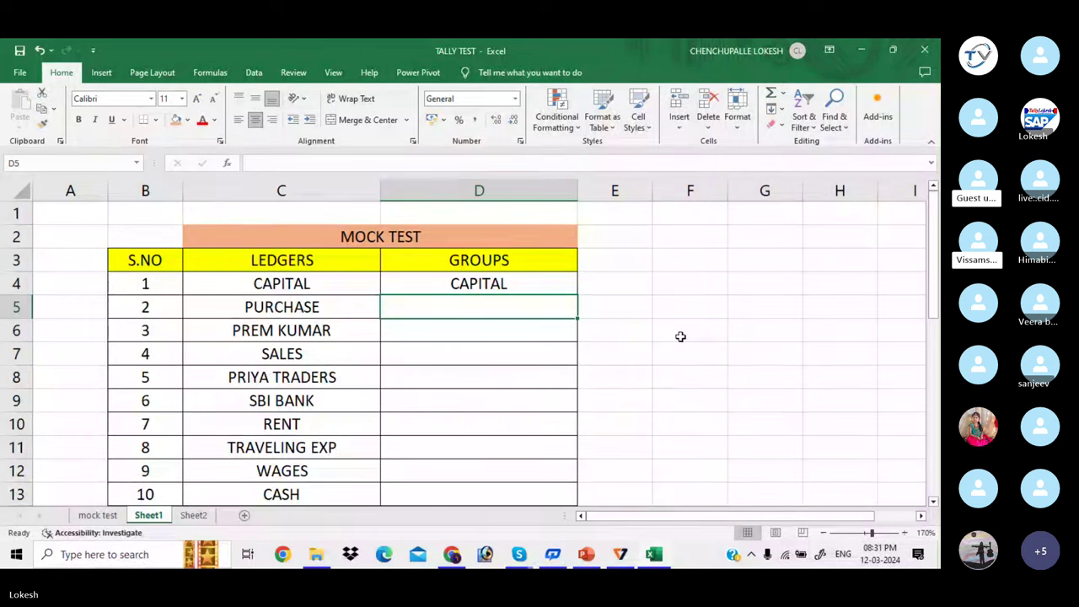
- Switch to Skype, open the shared PROBLEM-1 sheet from the chat and enlarge its first transactions for reading
{"action": "key", "text": "alt+Tab"}
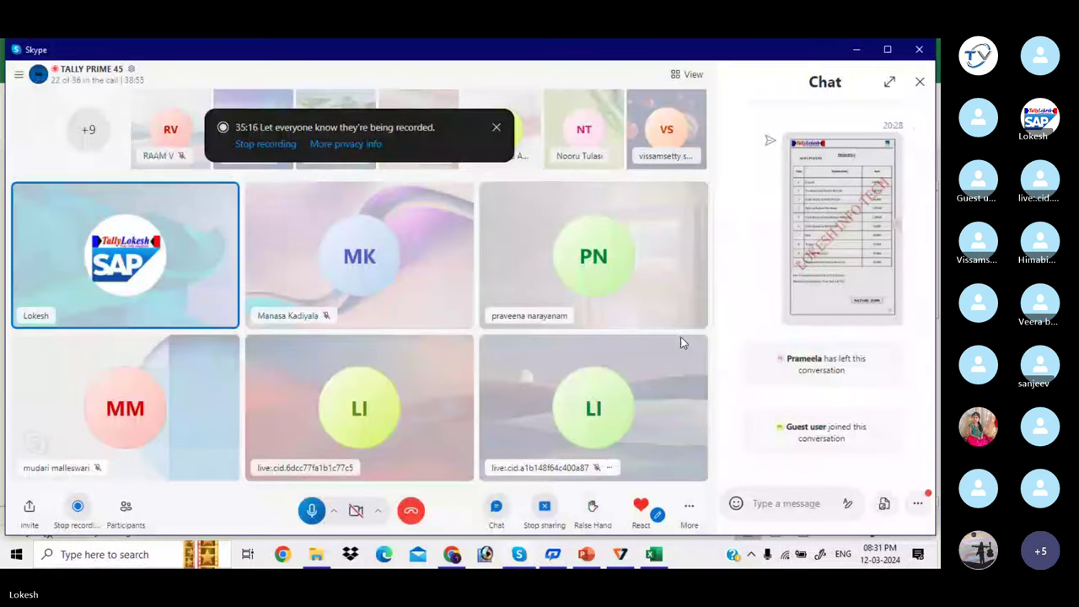
{"action": "left_click", "coordinate": [860, 242]}
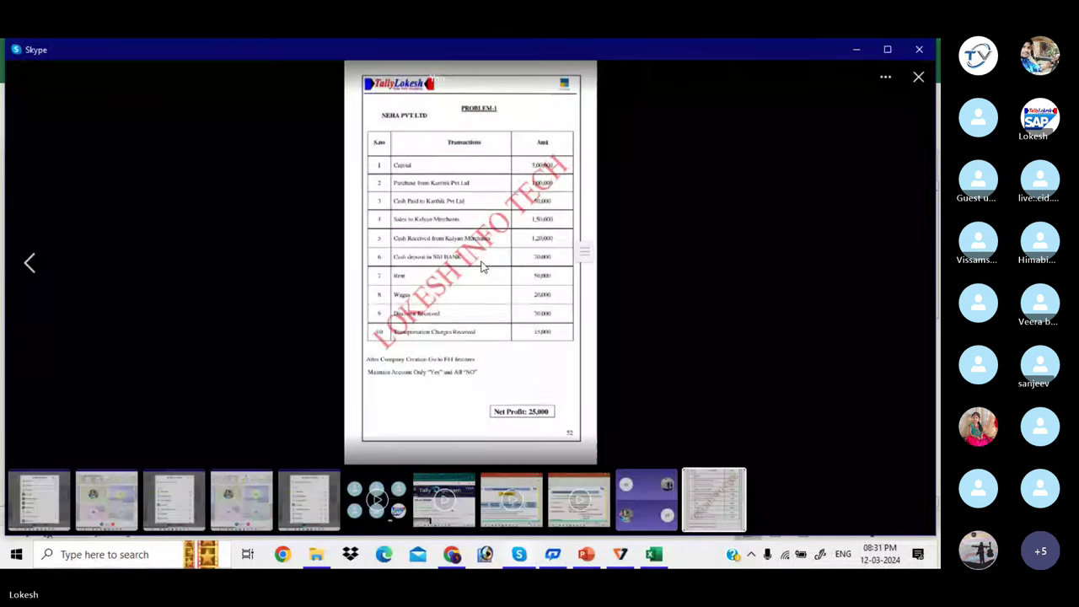
{"action": "scroll", "coordinate": [482, 265], "scroll_direction": "up", "scroll_amount": 3}
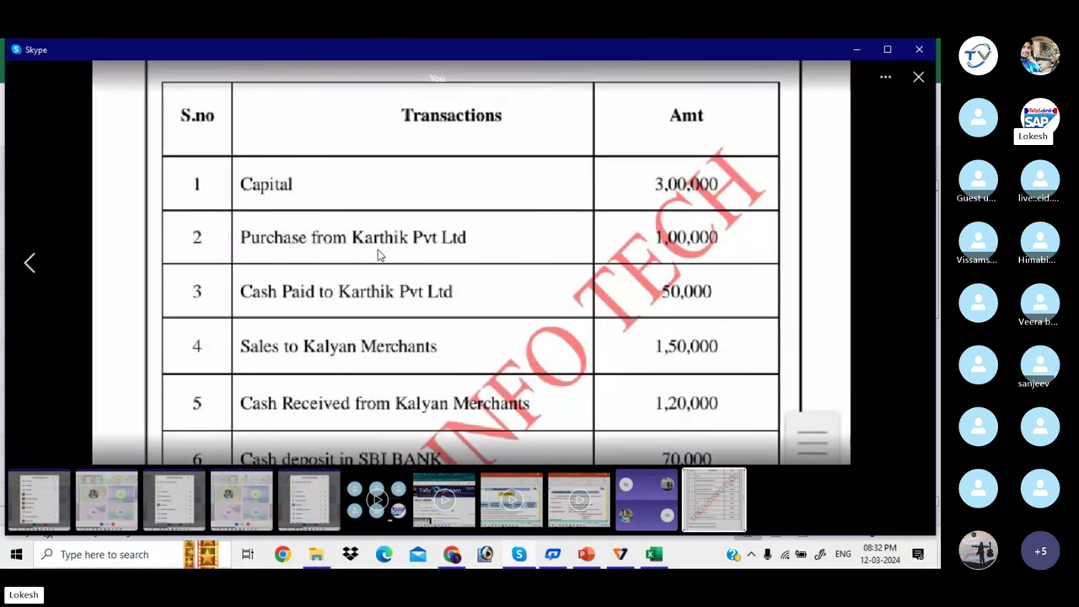
- Return to Excel, enter PURCHASE as the group in D5 and undo the flash-filled entries below it
{"action": "key", "text": "alt+Tab"}
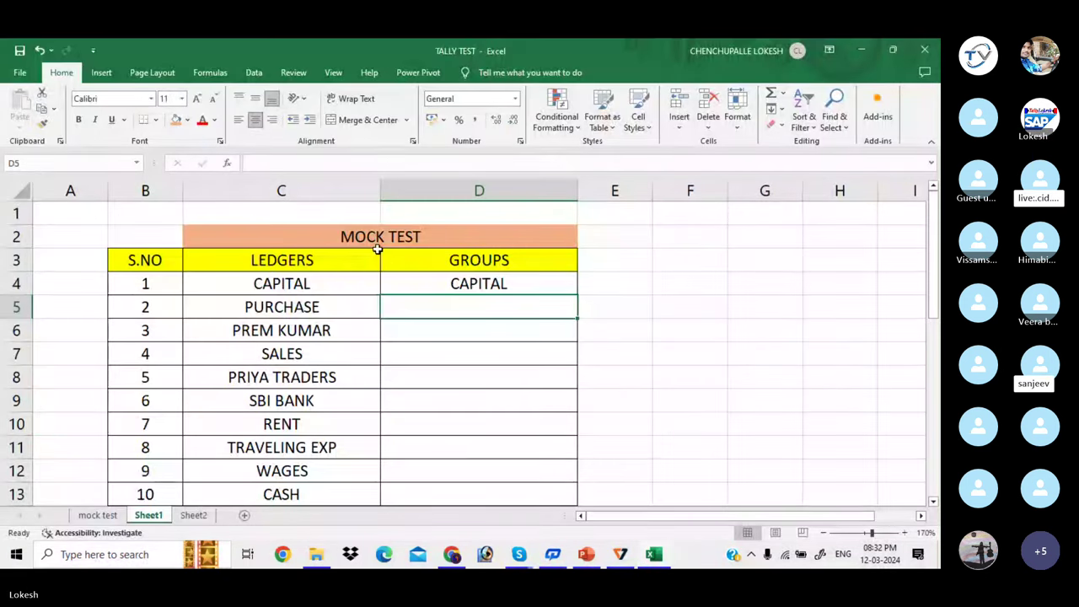
{"action": "type", "text": "PURCHASE"}
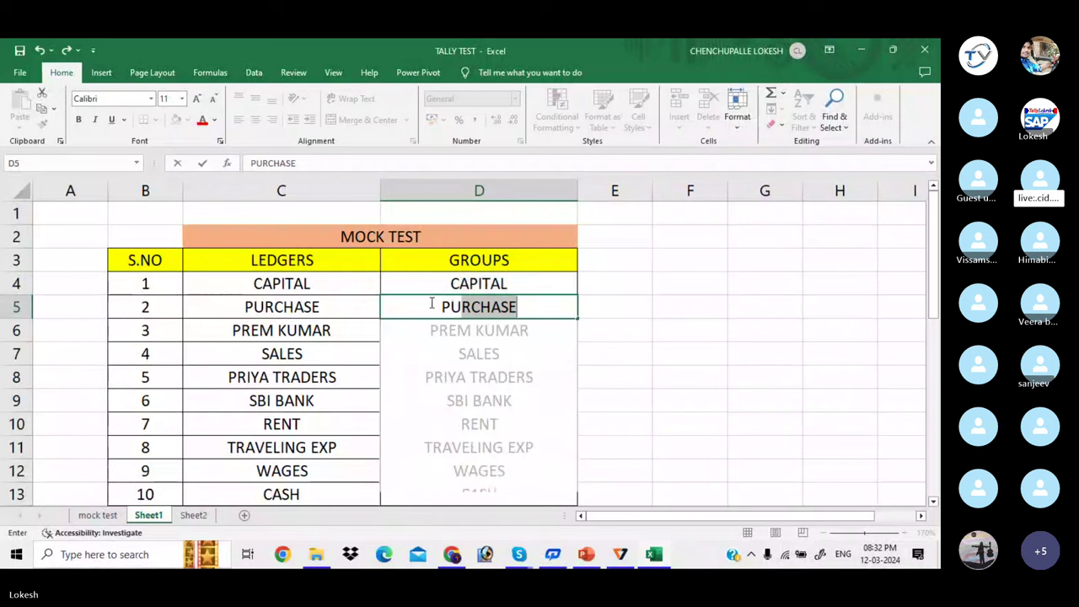
{"action": "key", "text": "Return"}
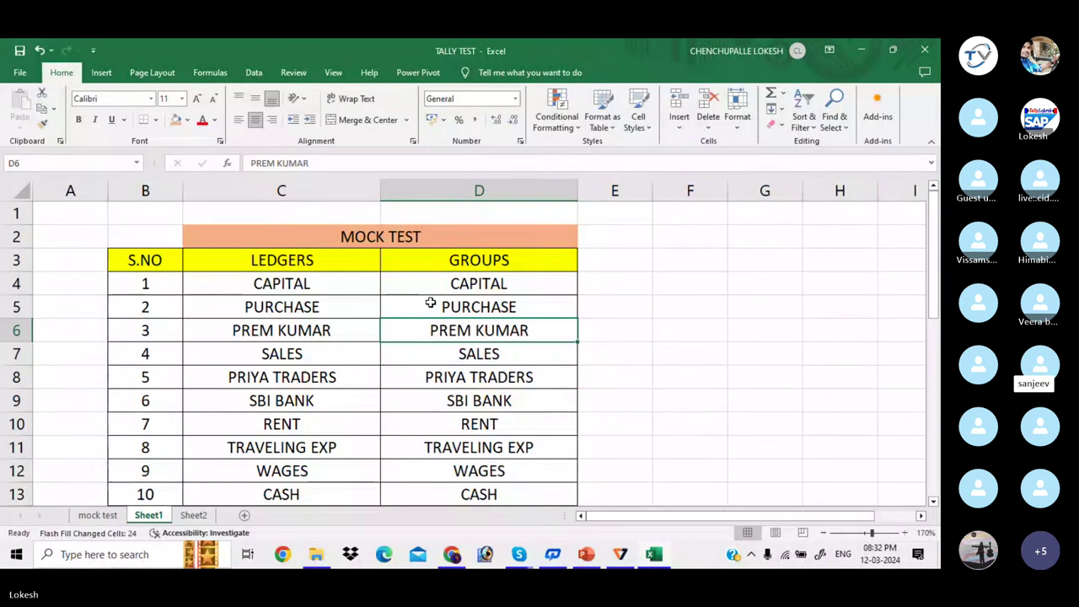
{"action": "key", "text": "ctrl+z"}
- Replace the ledger in C6 with KARTHIK PVT LTD and enter SUNDRY CREDITOR as its group in D6
{"action": "left_click", "coordinate": [352, 333]}
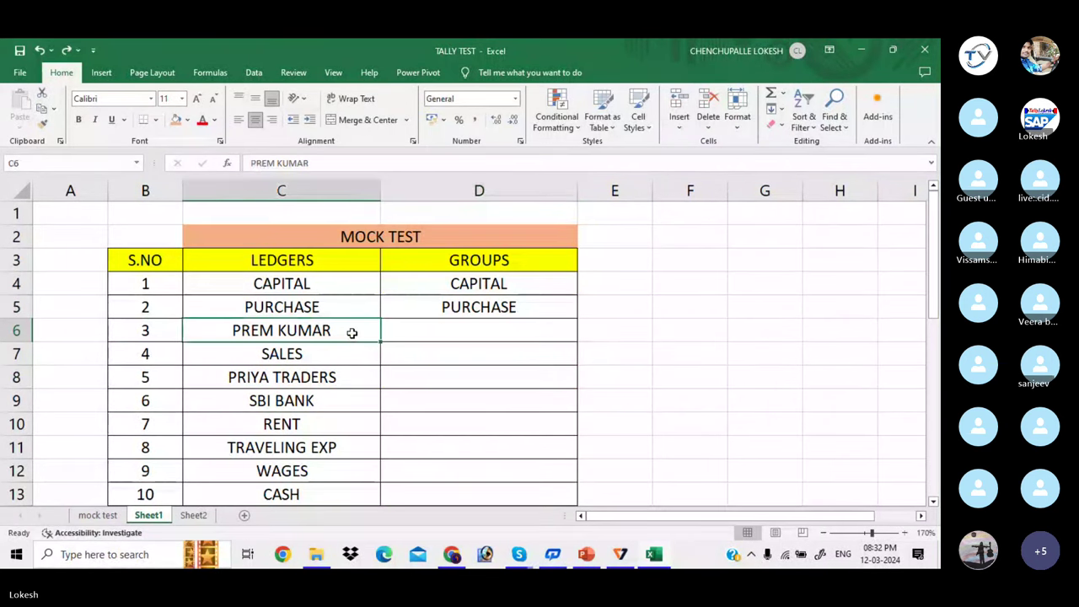
{"action": "type", "text": "KARTHIK "}
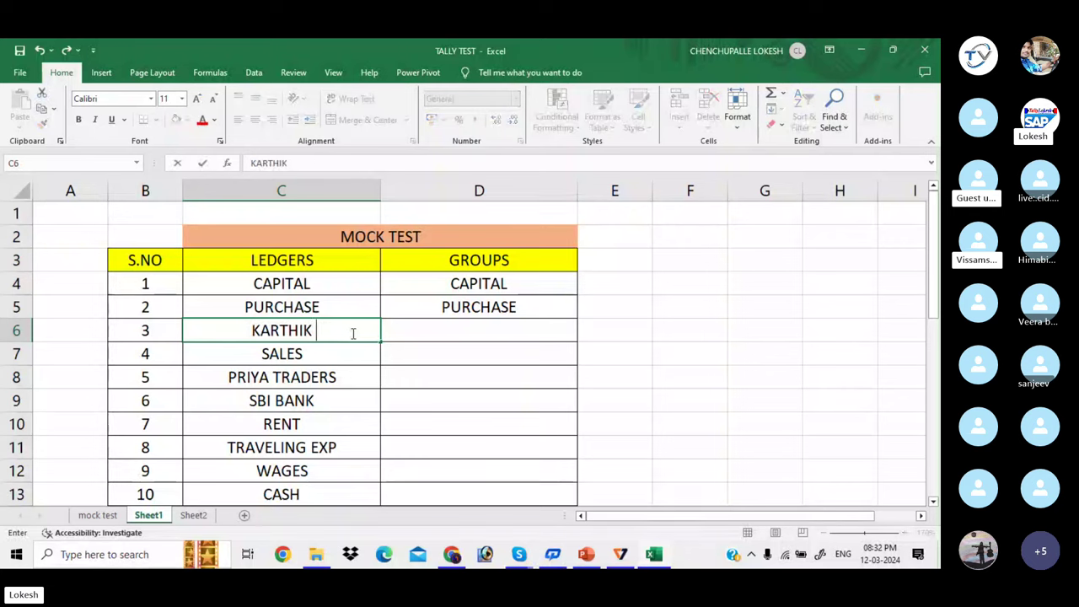
{"action": "type", "text": "PVT LTD"}
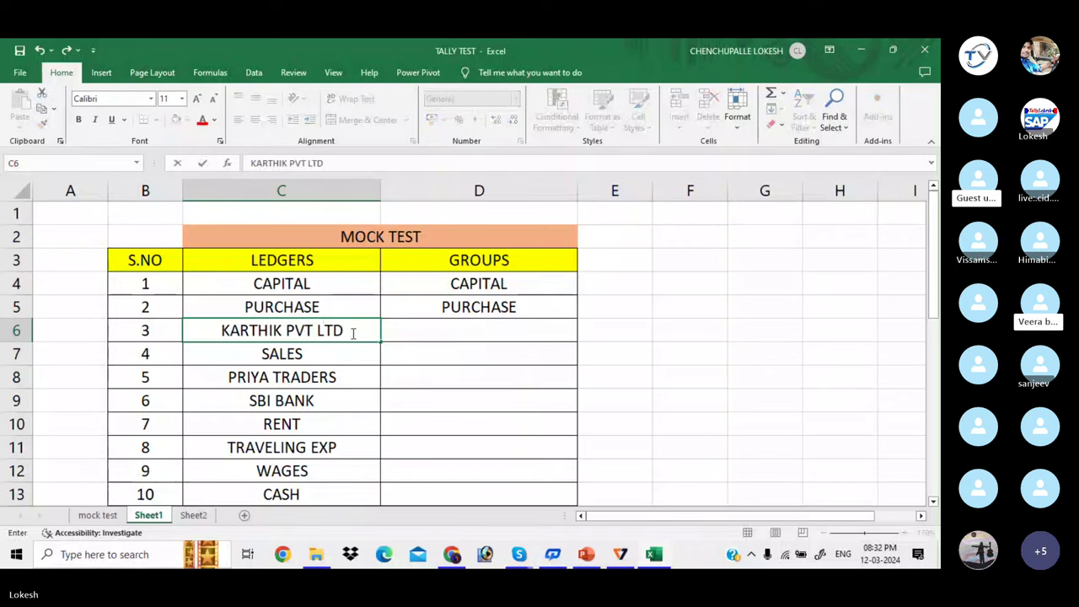
{"action": "key", "text": "Tab"}
{"action": "type", "text": "SUND"}
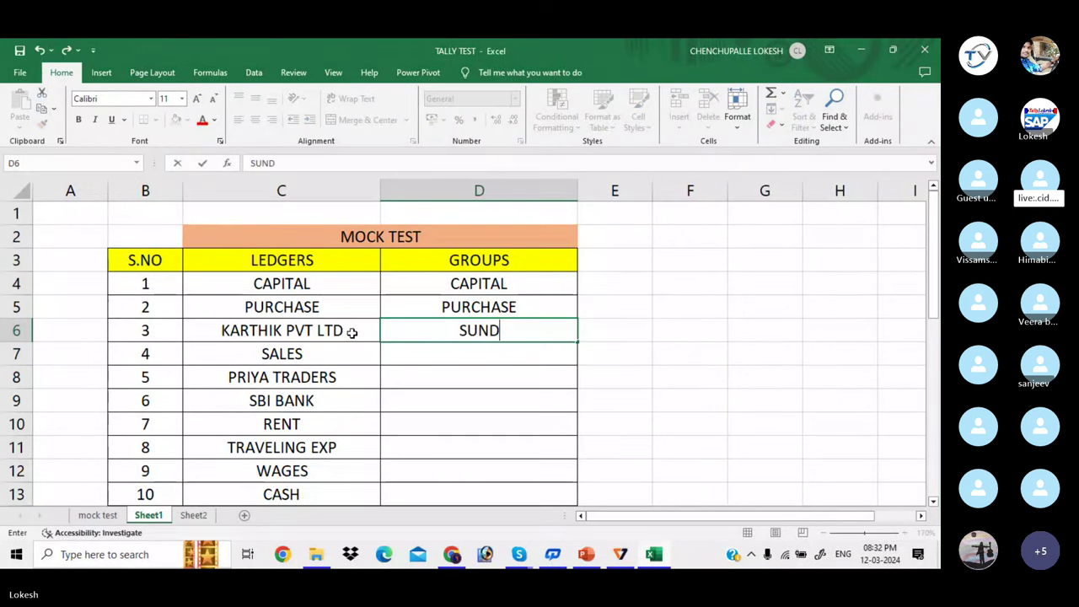
{"action": "type", "text": "RY "}
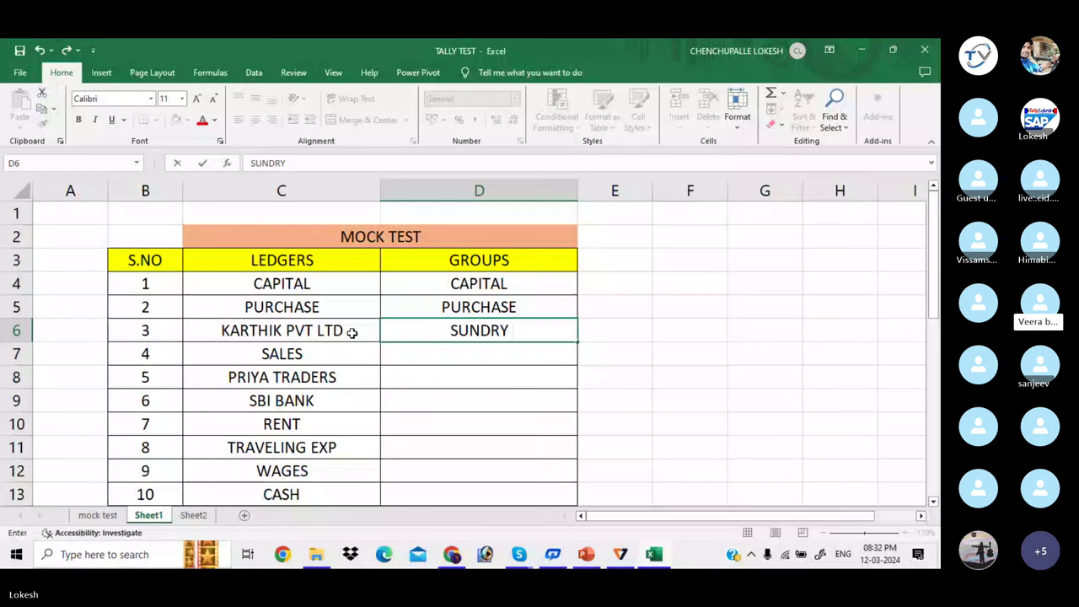
{"action": "type", "text": "CREDITOR"}
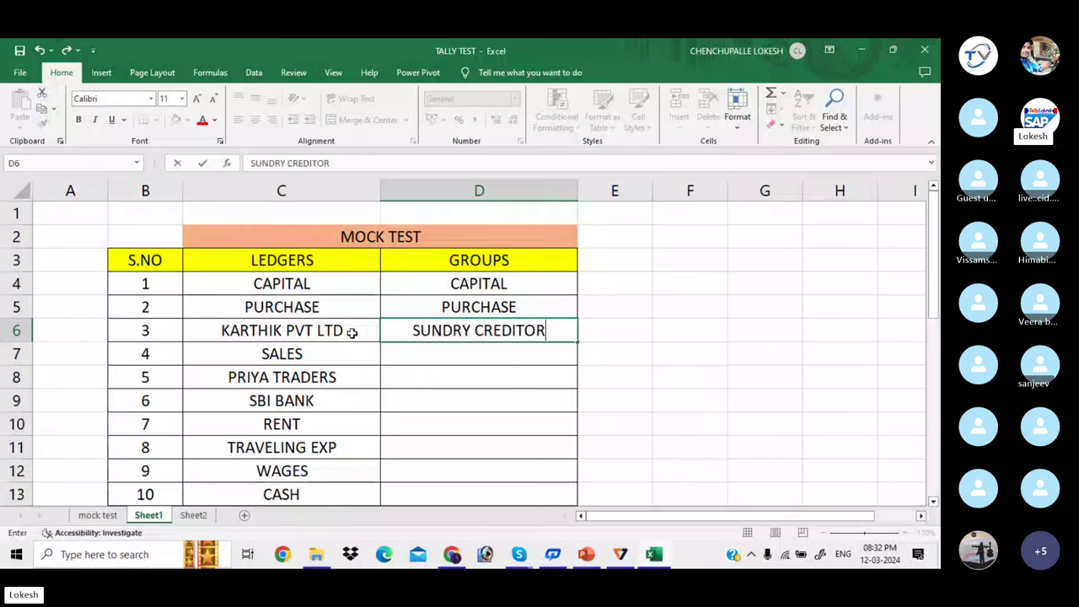
{"action": "key", "text": "Return"}
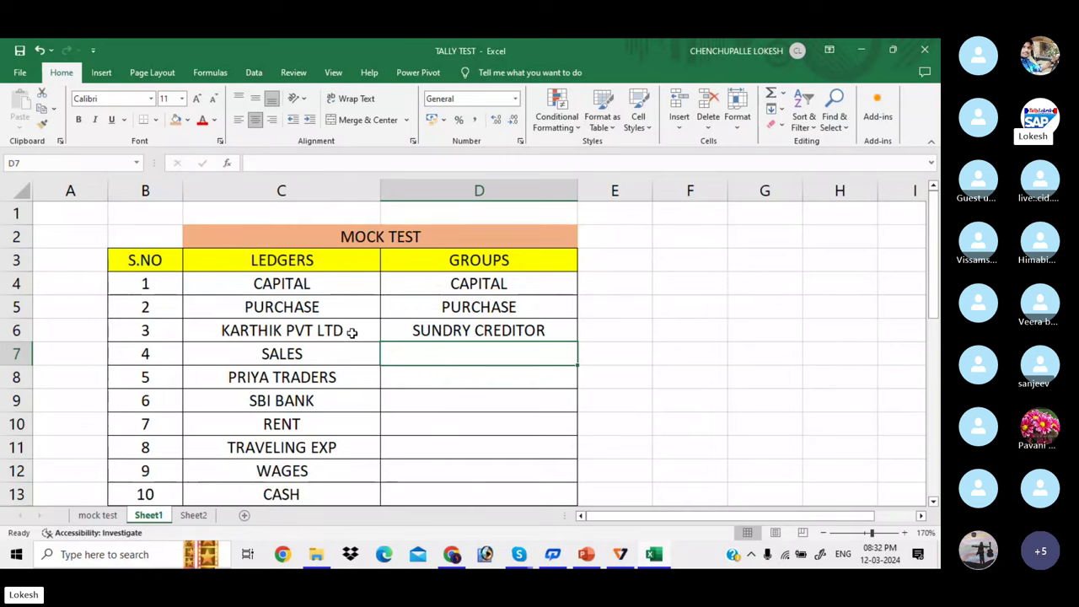
- Check the fourth transaction on the Skype problem sheet, and enter SALES as the group in D7 in Excel
{"action": "key", "text": "alt+Tab"}
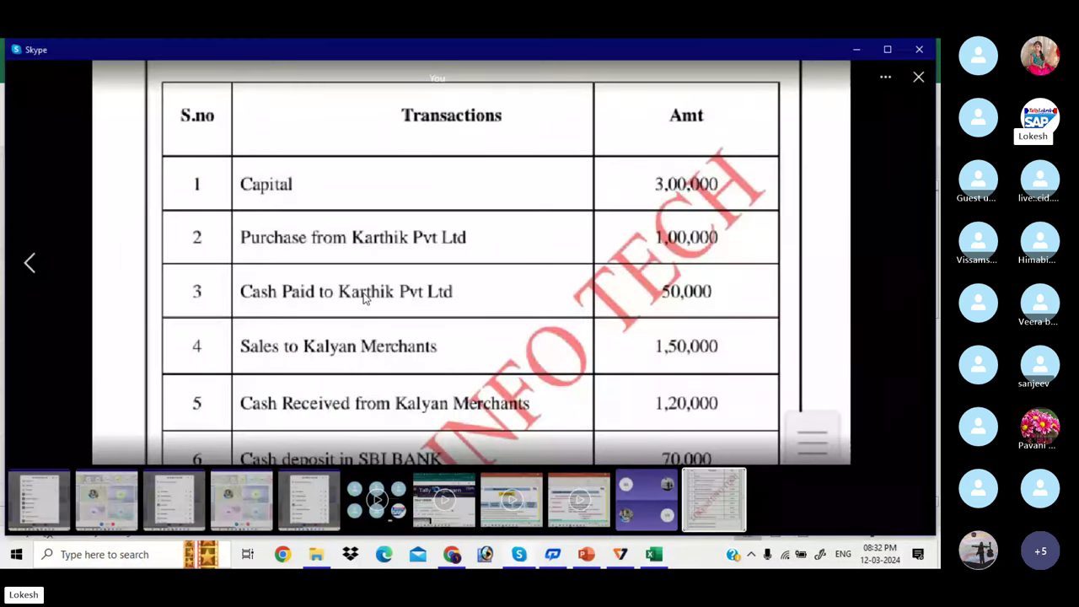
{"action": "scroll", "coordinate": [364, 297], "scroll_direction": "down", "scroll_amount": 1}
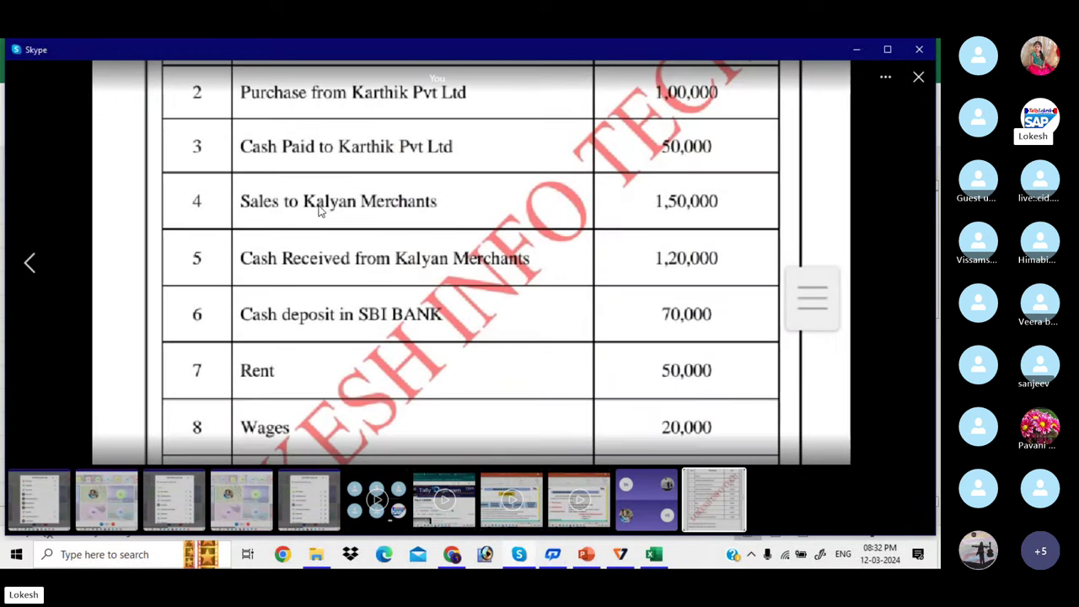
{"action": "key", "text": "alt+Tab"}
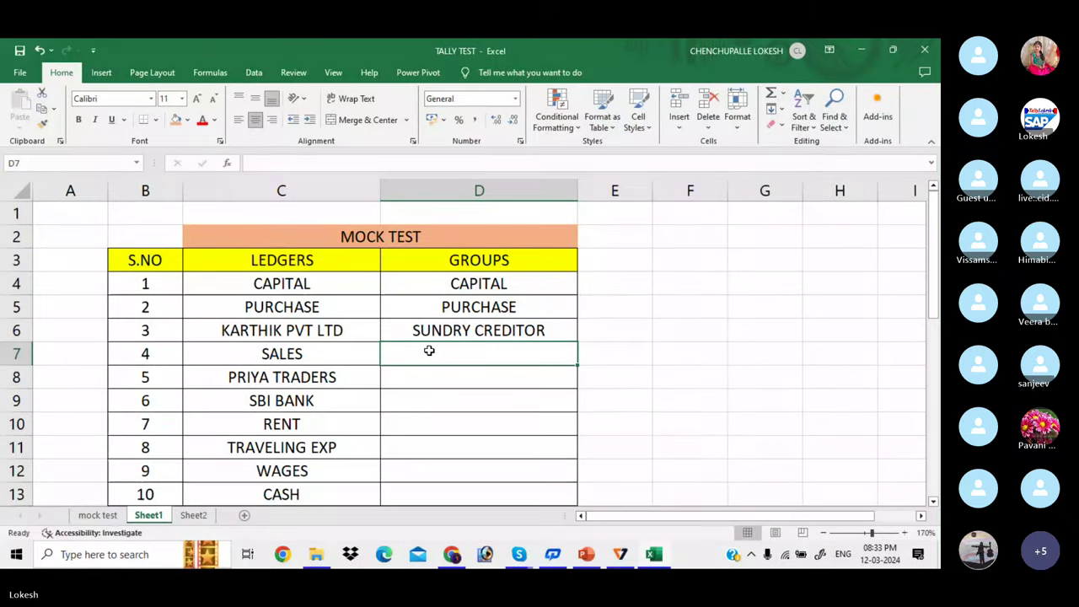
{"action": "type", "text": "SALE"}
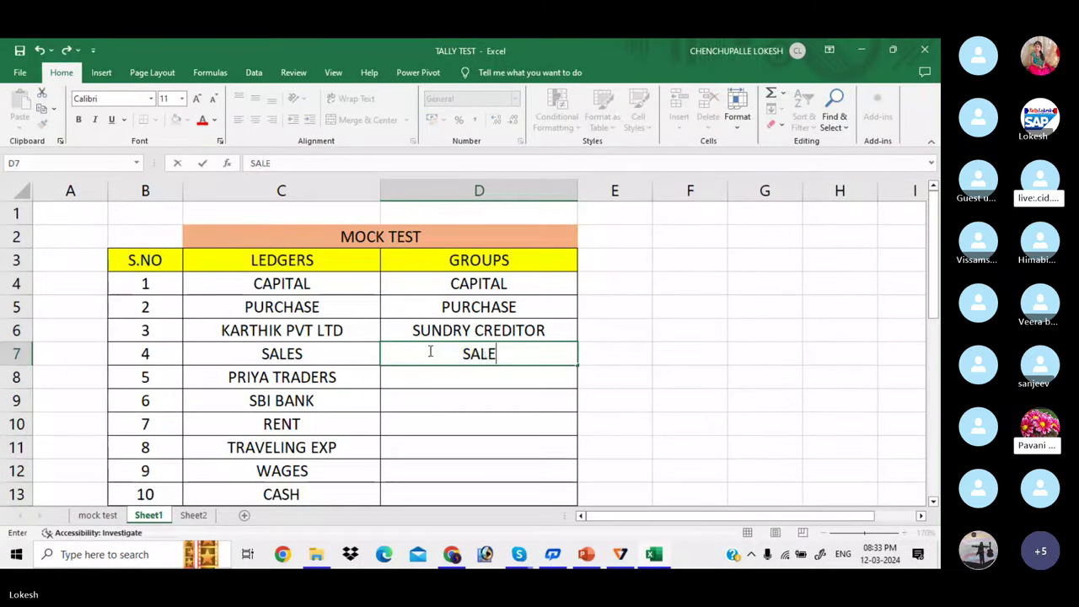
{"action": "type", "text": "S"}
{"action": "key", "text": "Return"}
- Replace the ledger in C8 with KALYAN MERCHANTS
{"action": "key", "text": "Left"}
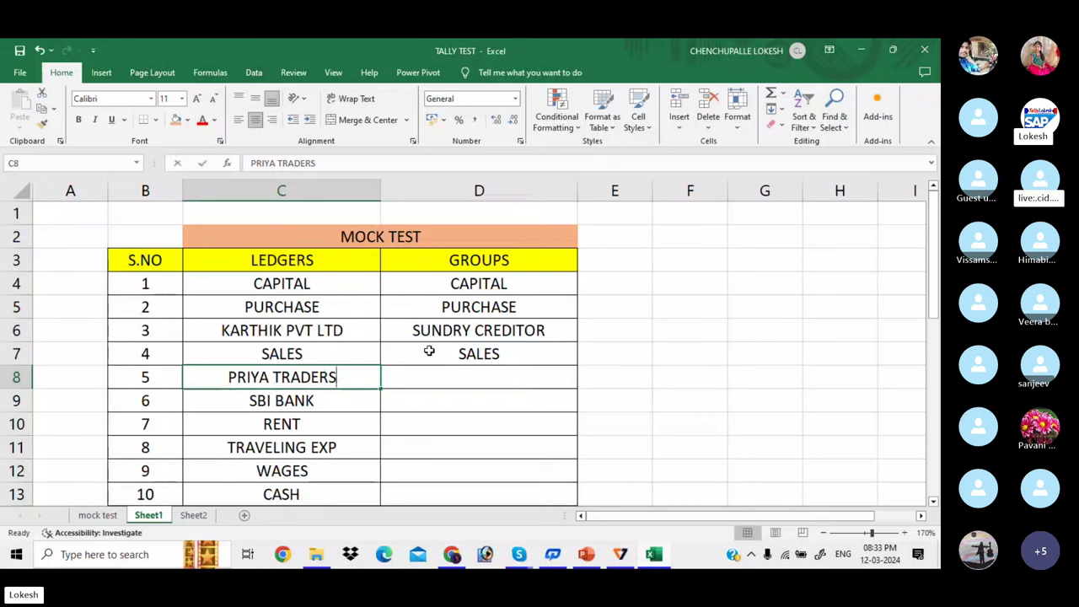
{"action": "type", "text": "KALYN"}
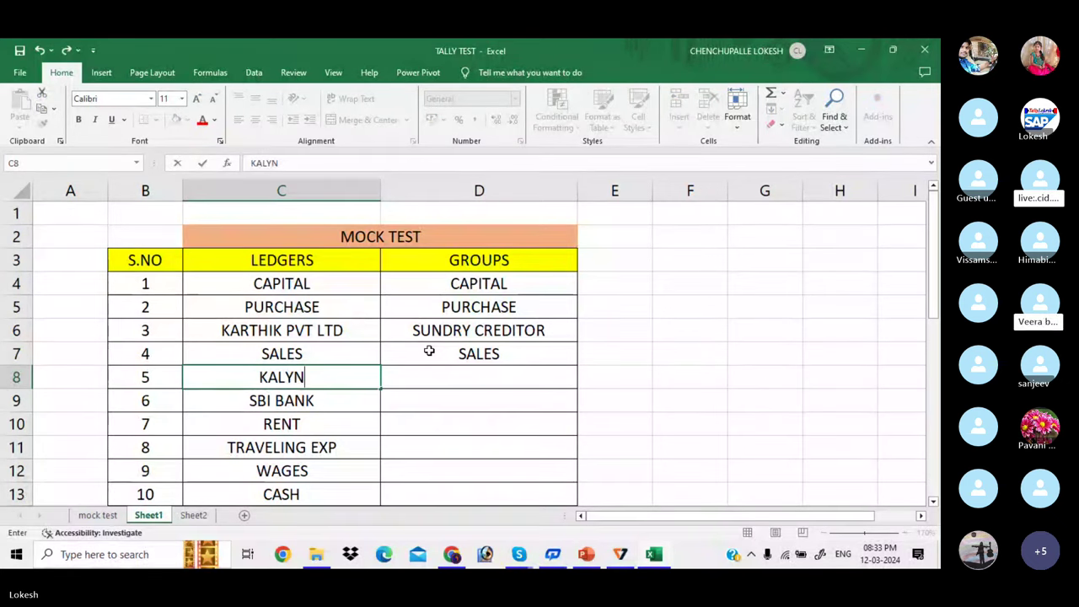
{"action": "key", "text": "BackSpace"}
{"action": "type", "text": "AN MERCH"}
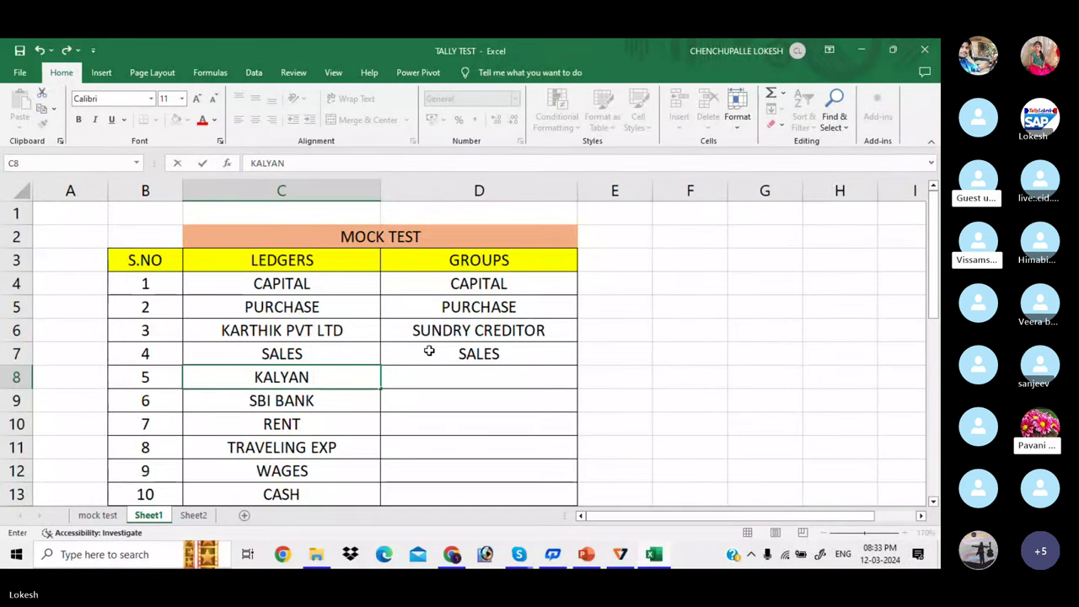
{"action": "type", "text": "ANTS"}
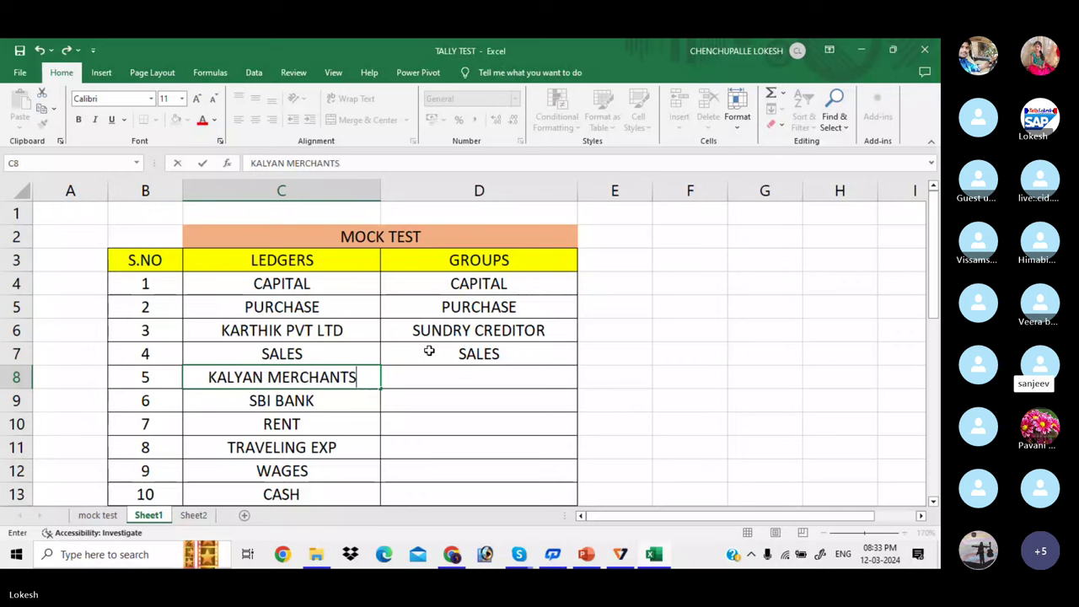
{"action": "key", "text": "Right"}
- Enter SUNDRY DEBTORS as the group for KALYAN MERCHANTS in D8
{"action": "type", "text": "SU"}
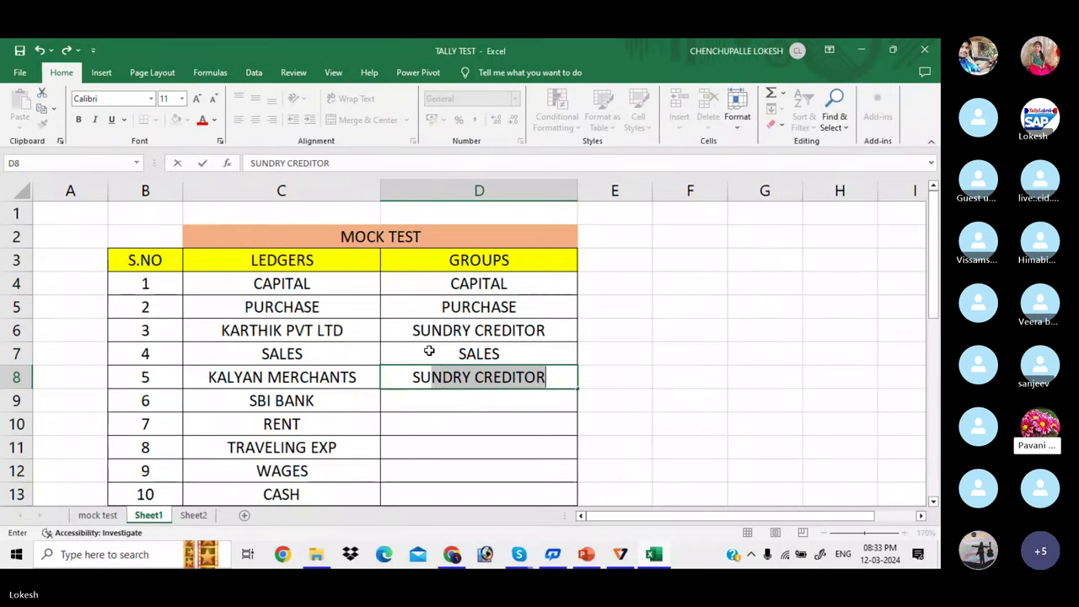
{"action": "type", "text": "NDRY DE"}
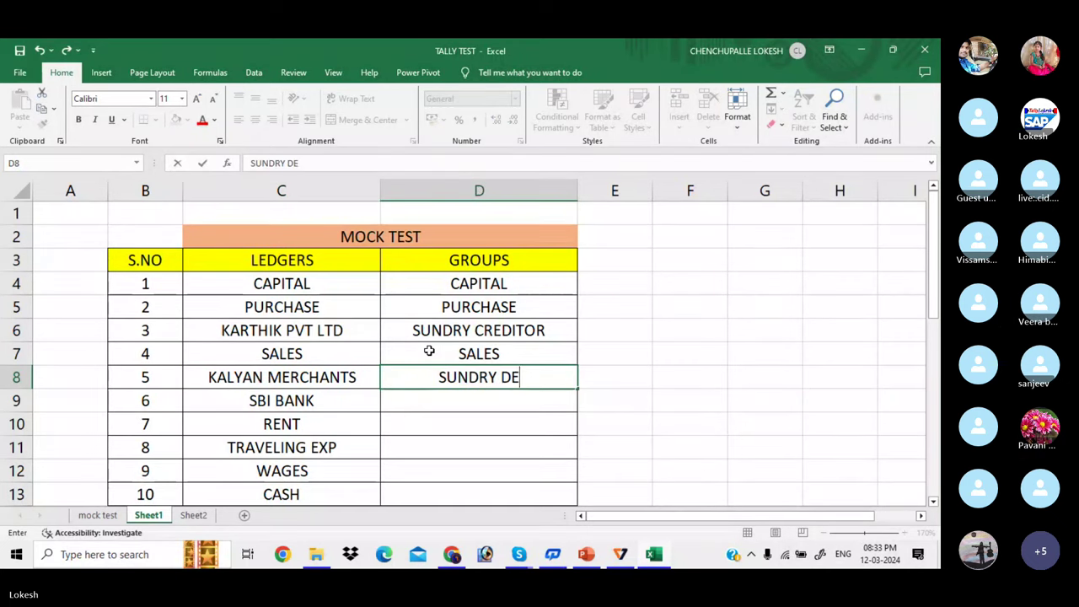
{"action": "type", "text": "BTORS"}
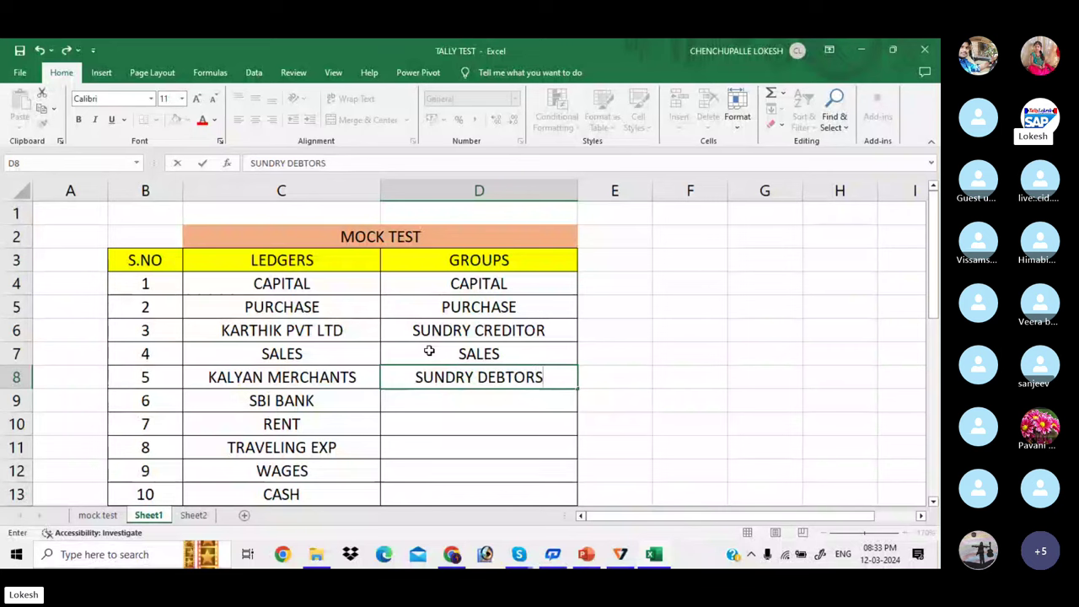
{"action": "key", "text": "Return"}
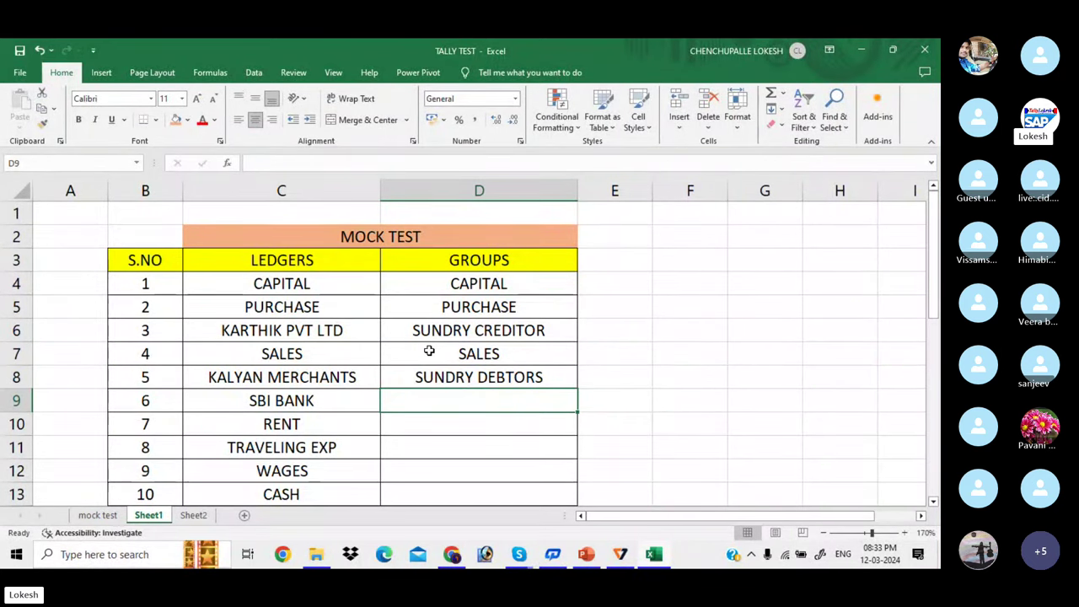
- Check the sixth transaction on the Skype problem sheet, and enter BANK as the group for SBI BANK in D9 in Excel
{"action": "key", "text": "alt+Tab"}
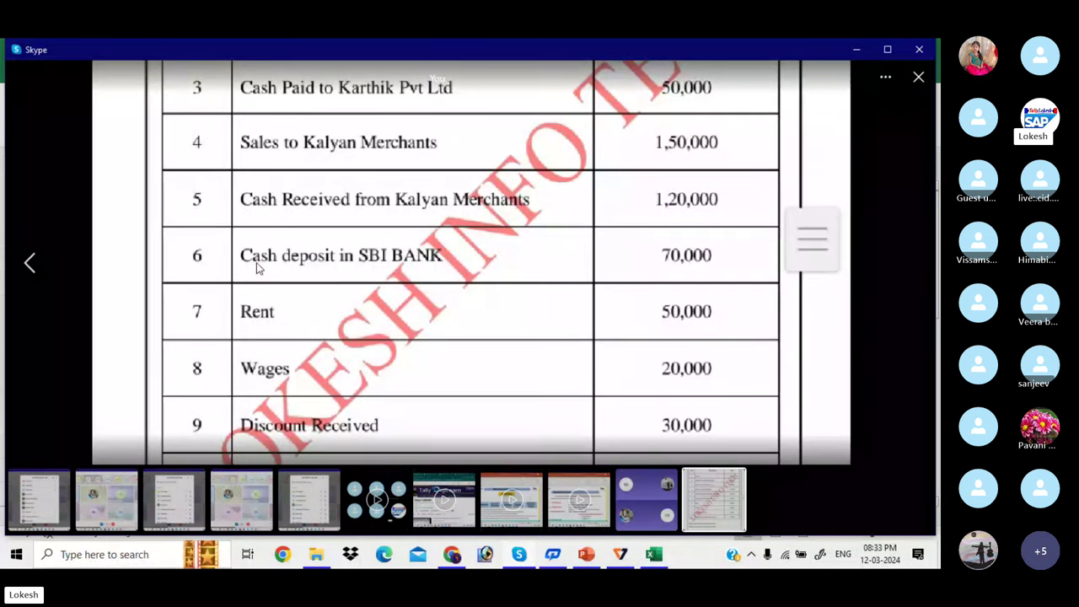
{"action": "key", "text": "alt+Tab"}
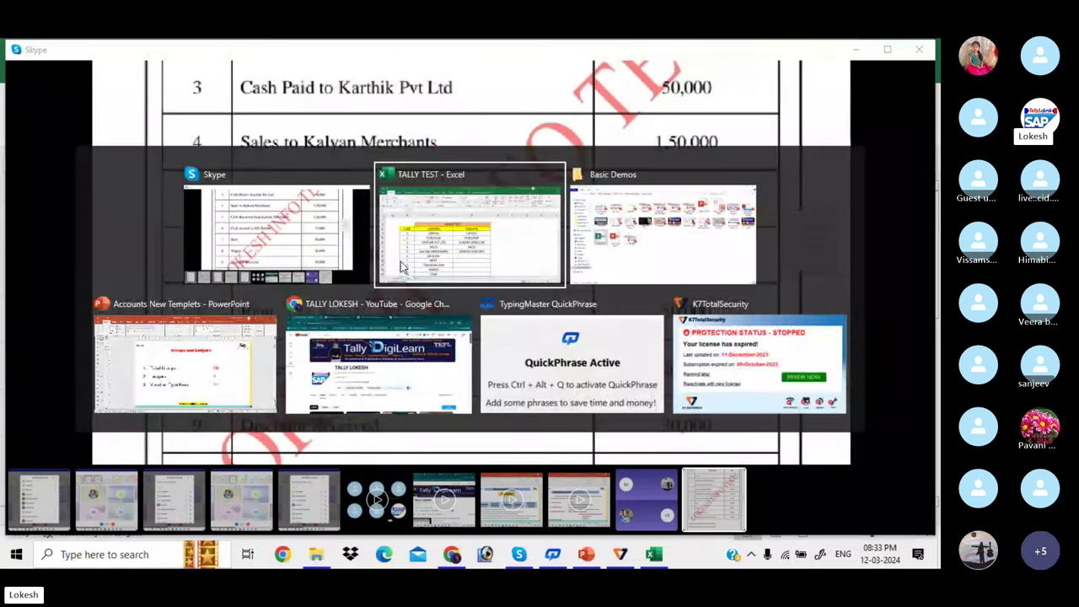
{"action": "left_click", "coordinate": [402, 266]}
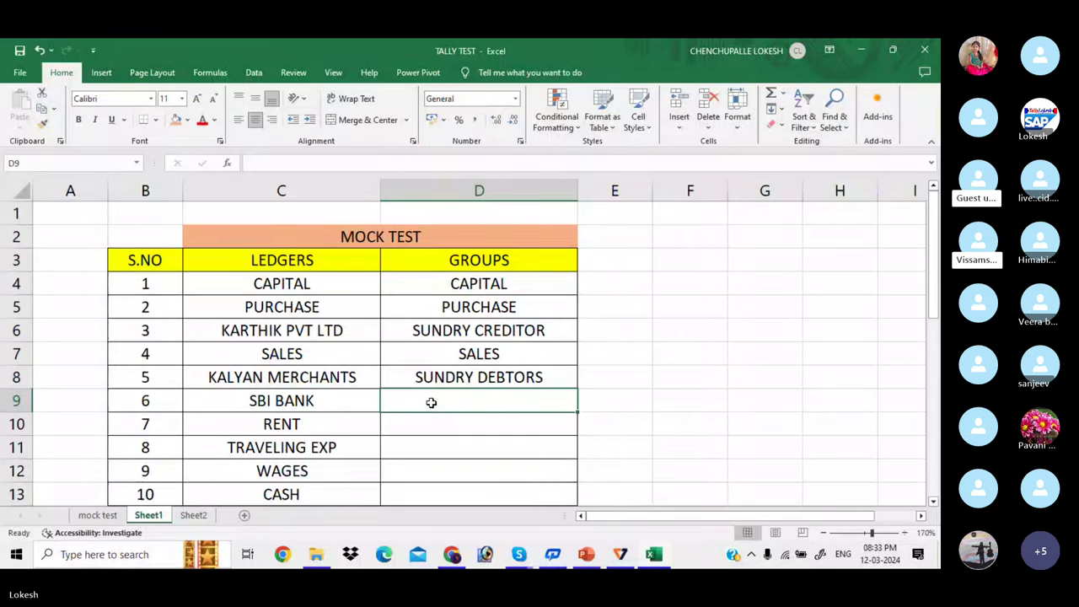
{"action": "type", "text": "BANK"}
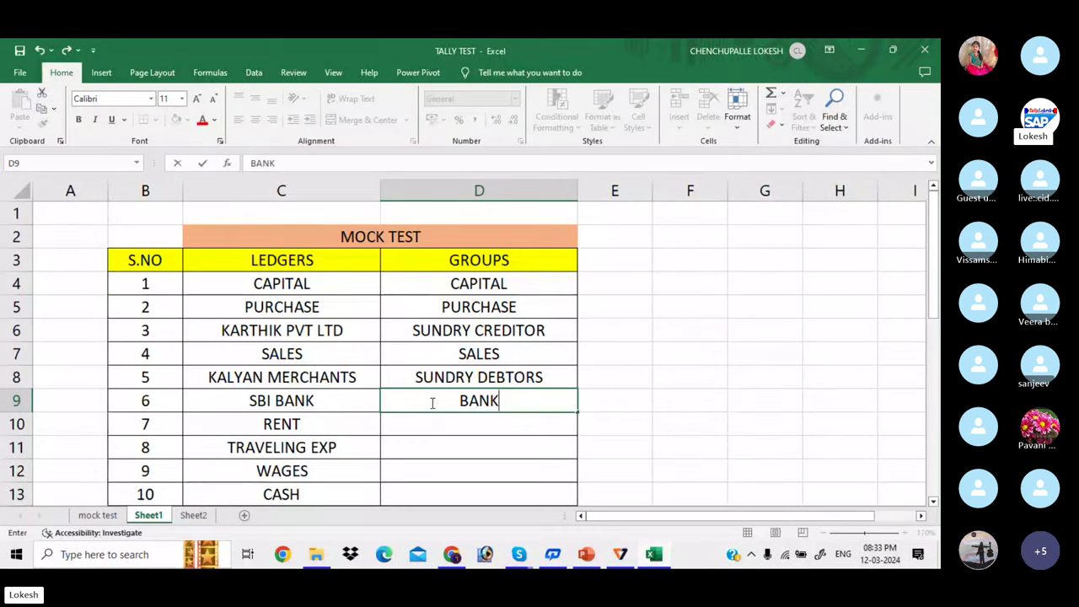
{"action": "key", "text": "Return"}
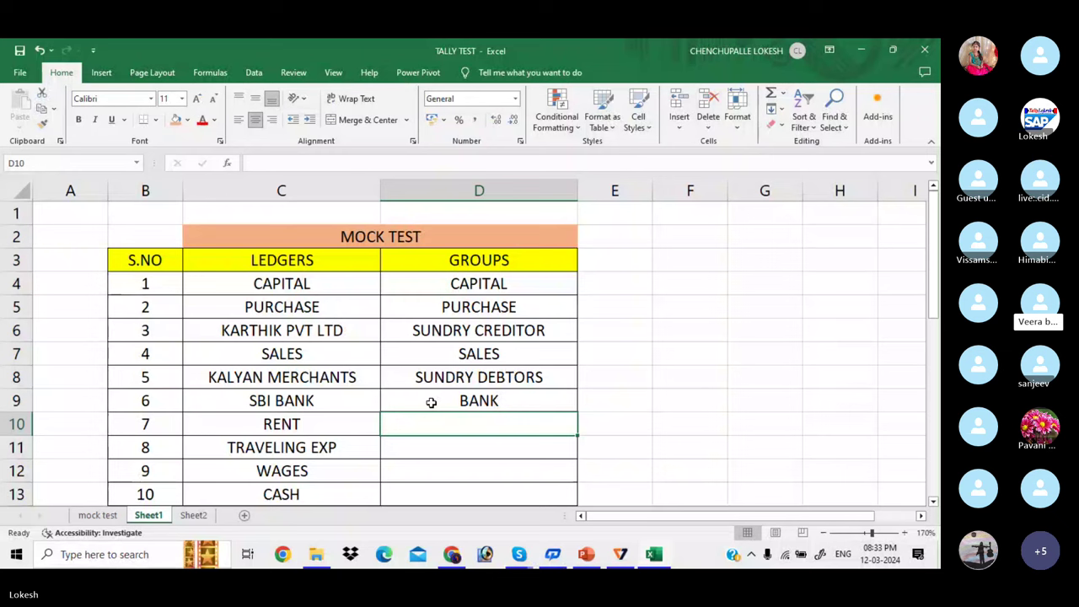
- Enter INDIRECT EXP as the group for the RENT ledger in D10
{"action": "type", "text": "INDIREC"}
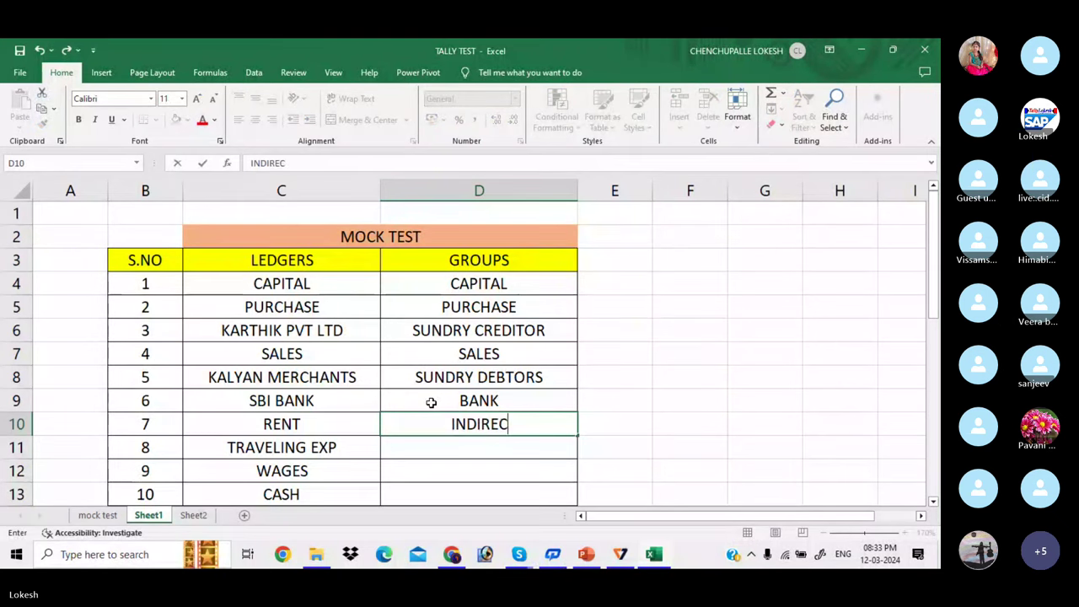
{"action": "type", "text": "T EXP"}
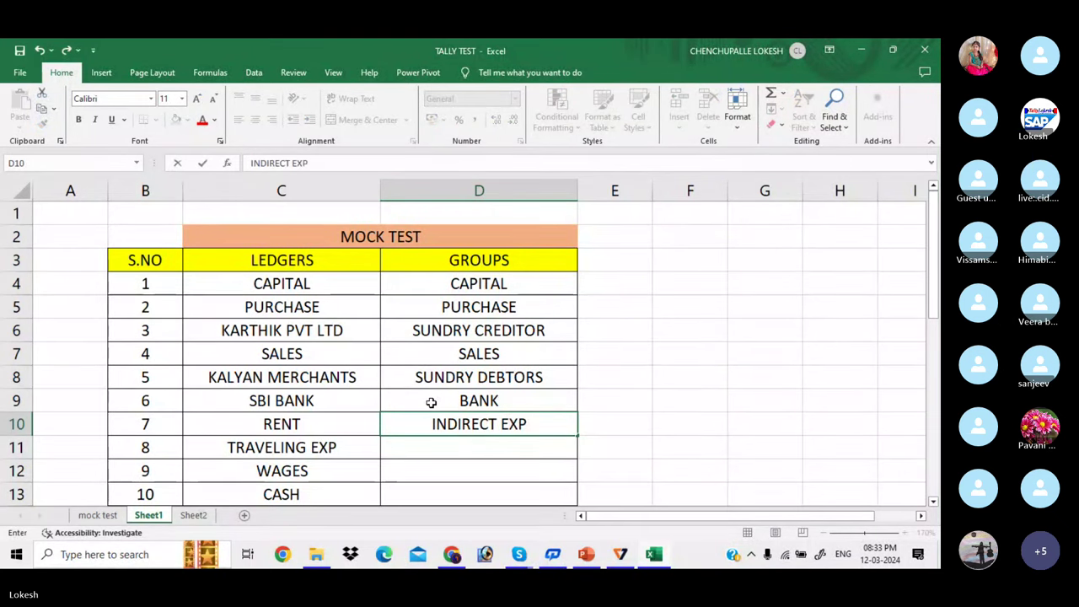
{"action": "key", "text": "Return"}
- Check the eighth transaction on the Skype problem sheet, and replace the ledger in C11 with WAGES in Excel
{"action": "key", "text": "alt+Tab"}
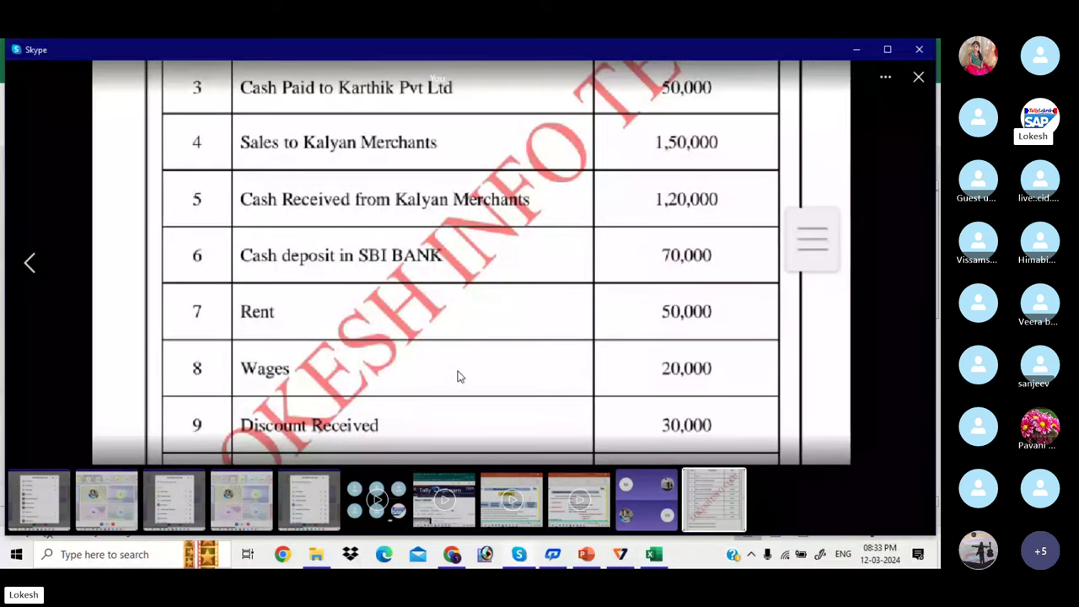
{"action": "scroll", "coordinate": [450, 318], "scroll_direction": "down", "scroll_amount": 3}
{"action": "key", "text": "alt+Tab"}
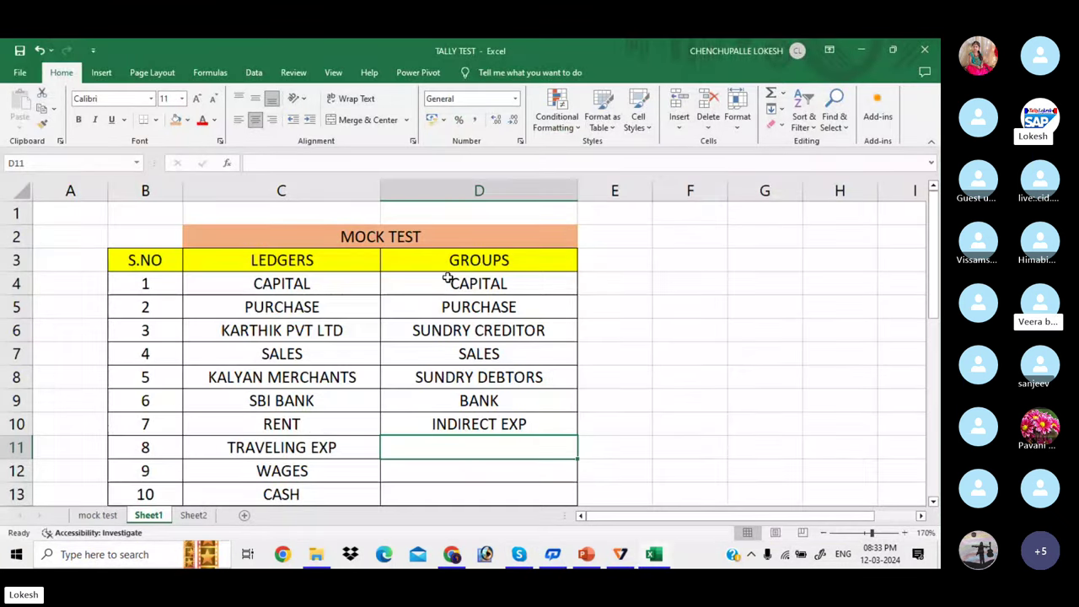
{"action": "left_click", "coordinate": [316, 445]}
{"action": "type", "text": "A"}
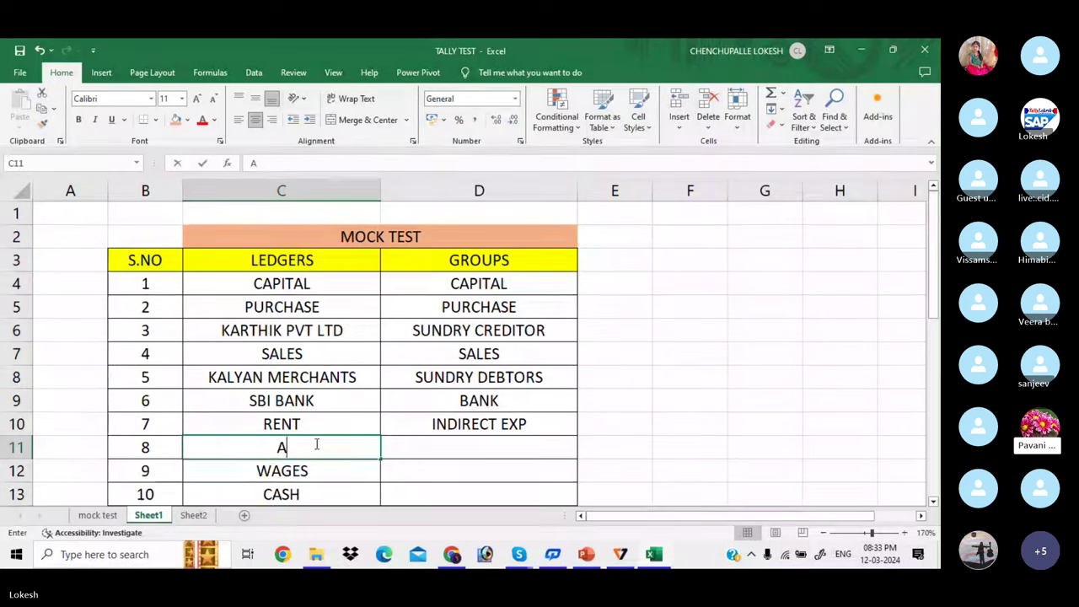
{"action": "key", "text": "BackSpace"}
{"action": "type", "text": "WAGES"}
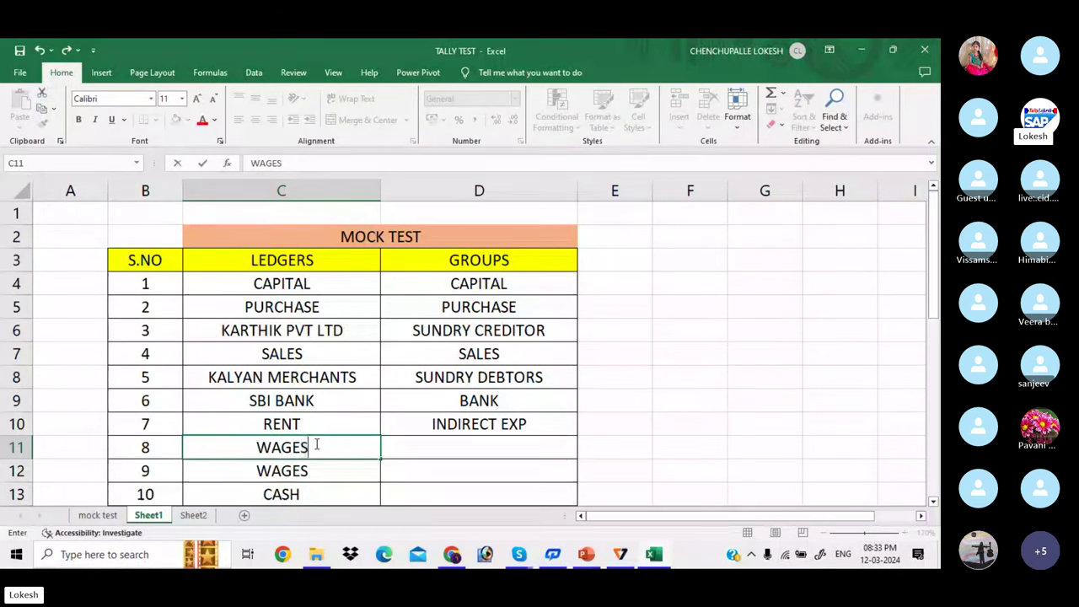
{"action": "key", "text": "Tab"}
- Enter DIRECT EXP as the group for the WAGES ledger in D11
{"action": "type", "text": "DIRE"}
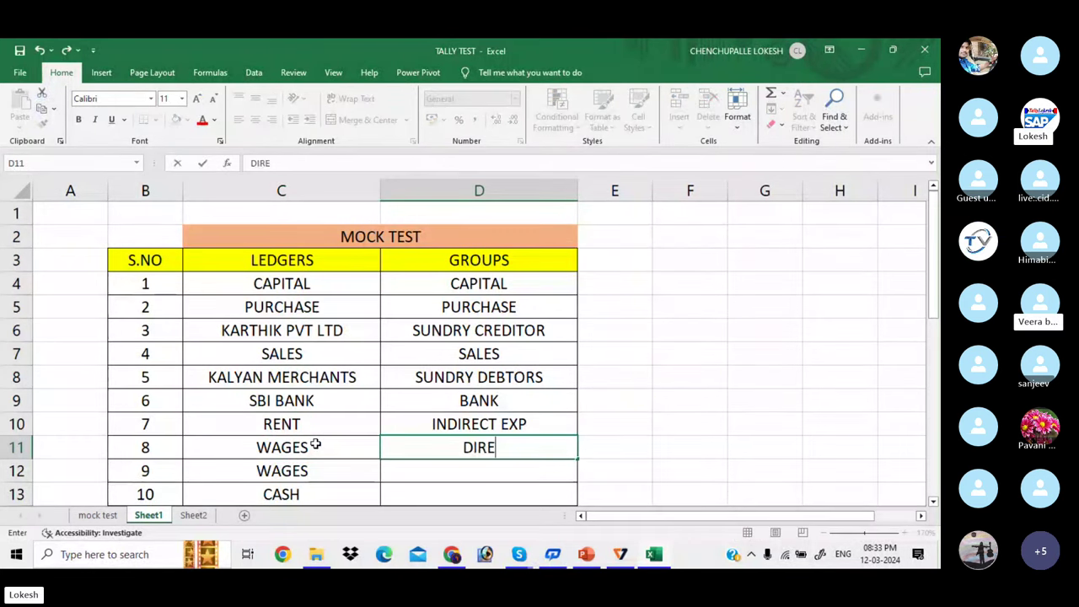
{"action": "type", "text": "CT EXP"}
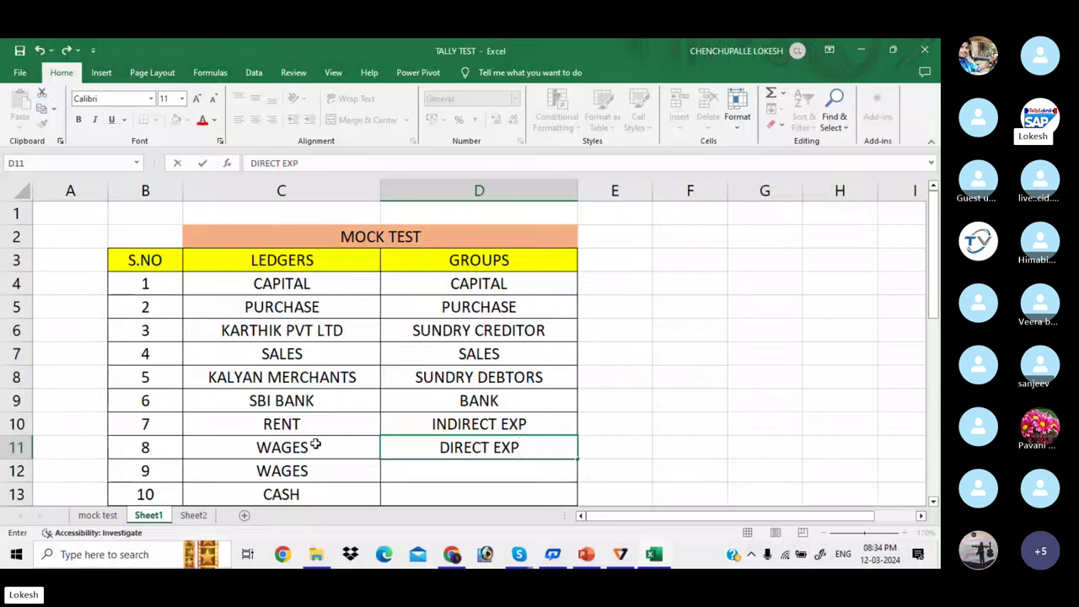
{"action": "key", "text": "Return"}
- Check the ninth transaction on the Skype problem sheet, and replace the ledger in C12 with DISCOUNT RECEIVED in Excel
{"action": "key", "text": "alt+Tab"}
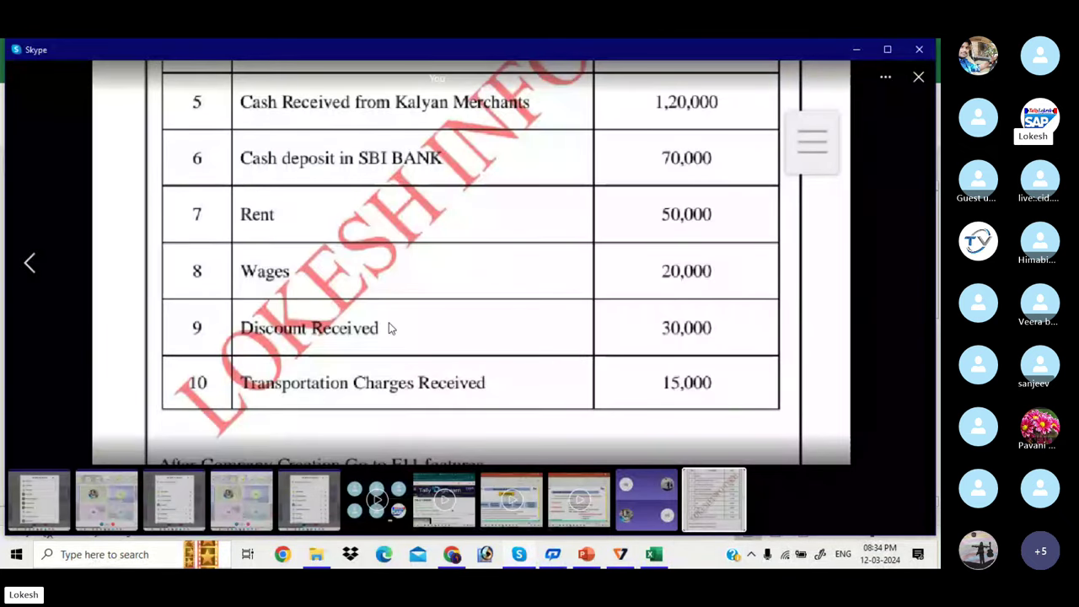
{"action": "key", "text": "alt+Tab"}
{"action": "type", "text": "DISCOUNT"}
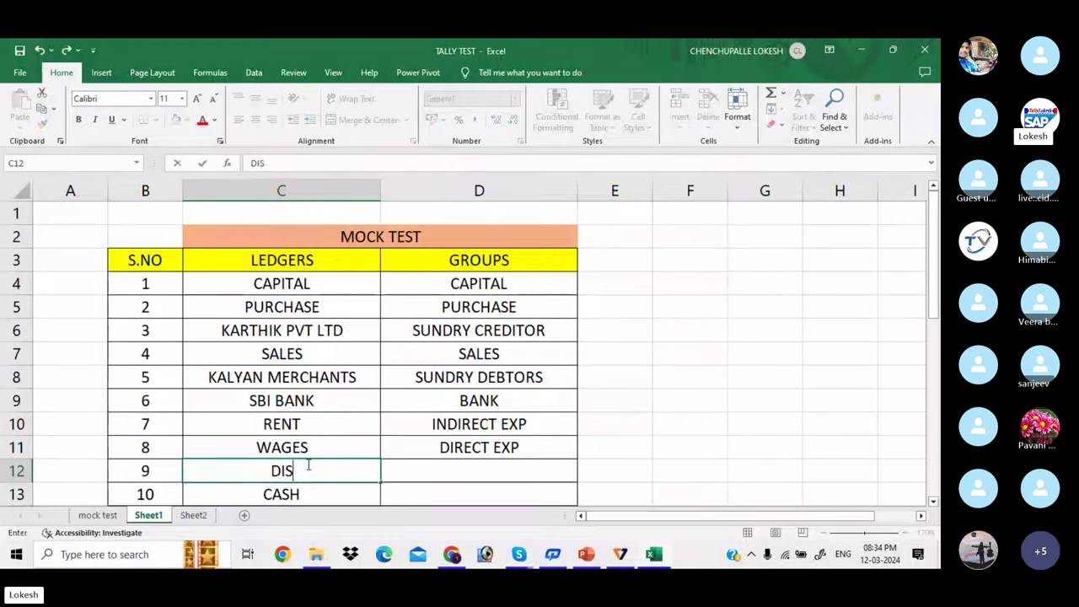
{"action": "type", "text": "EIVED"}
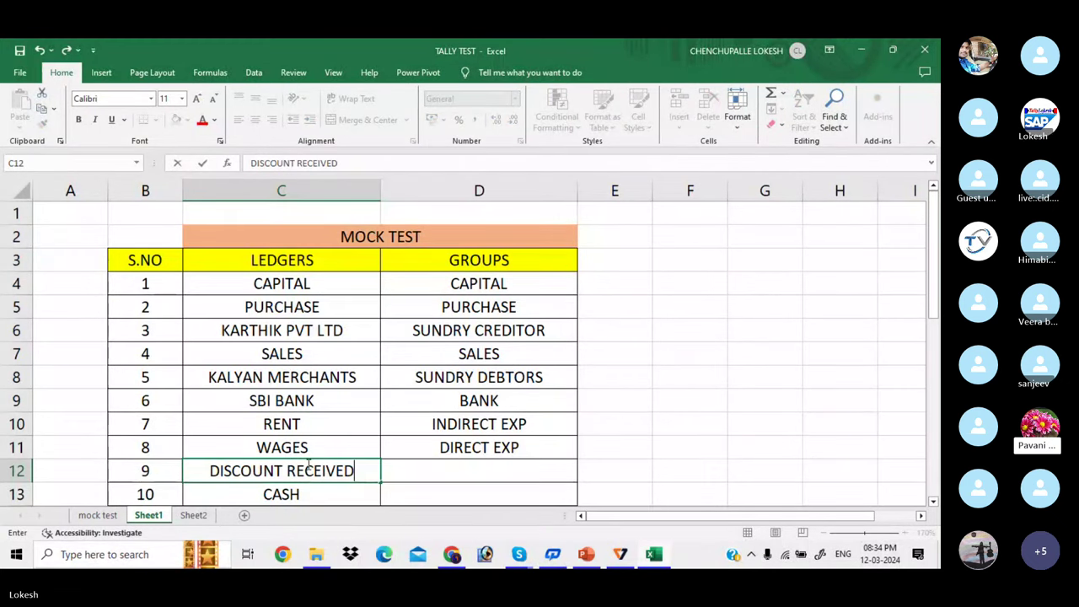
{"action": "key", "text": "Tab"}
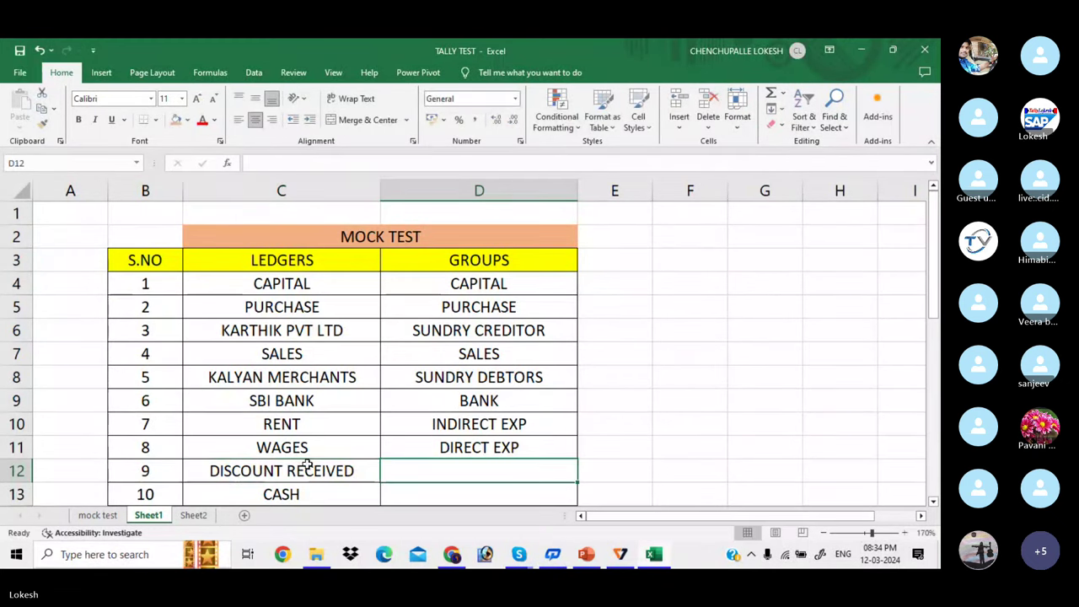
- Enter INDIRECT INCOME as the group for DISCOUNT RECEIVED in D12
{"action": "type", "text": "INDIRECT "}
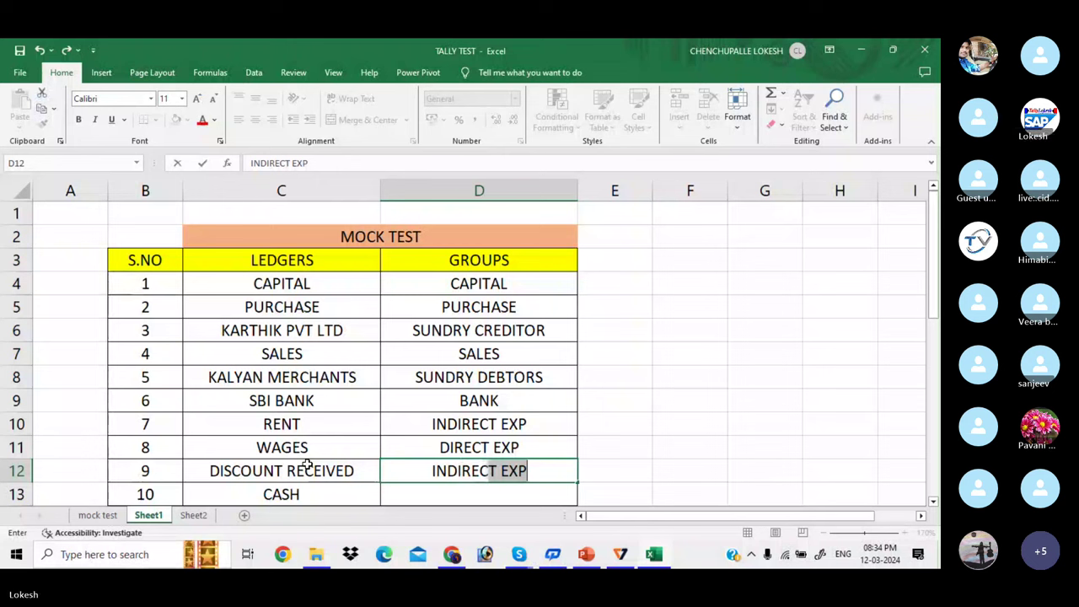
{"action": "type", "text": "INCOME"}
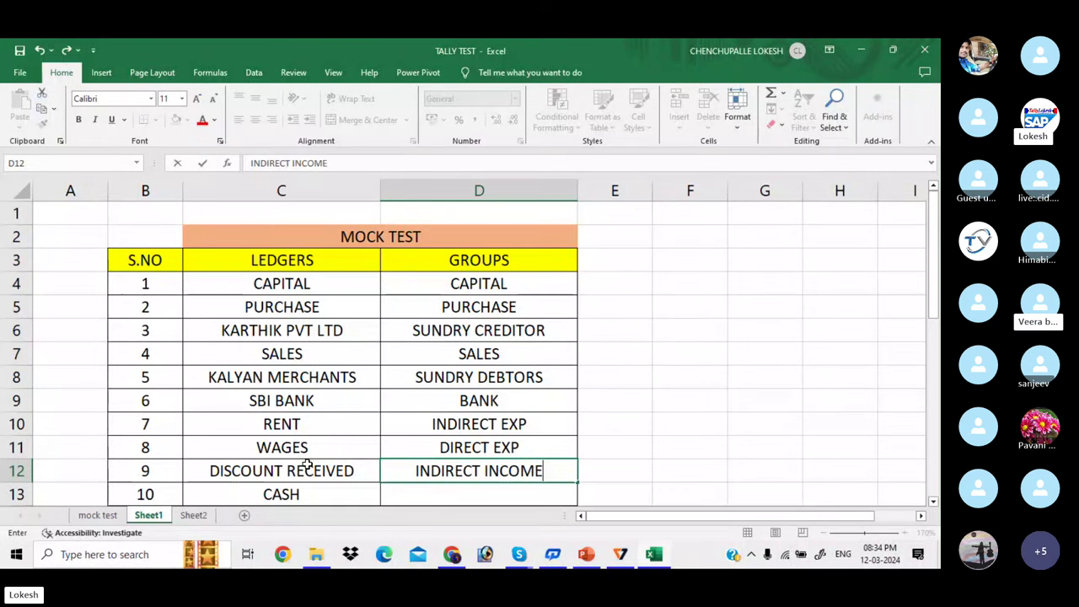
{"action": "key", "text": "Return"}
- Check the tenth transaction on the Skype problem sheet, and replace the ledger in C13 with TRANSPORTATION CHARGES RECEIVED in Excel
{"action": "scroll", "coordinate": [308, 466], "scroll_direction": "down", "scroll_amount": 1}
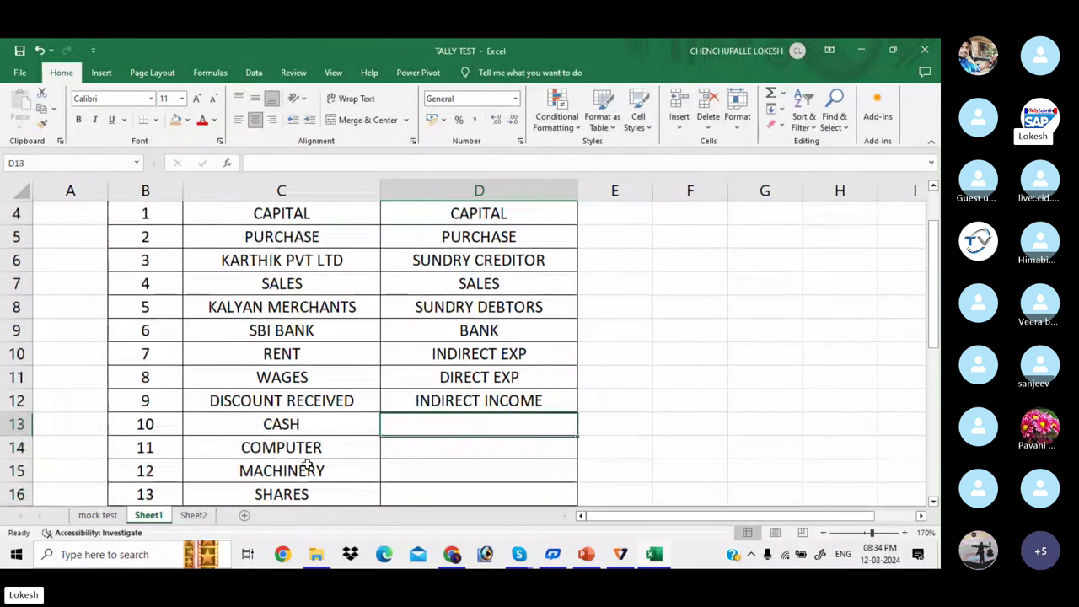
{"action": "key", "text": "Left"}
{"action": "key", "text": "alt+Tab"}
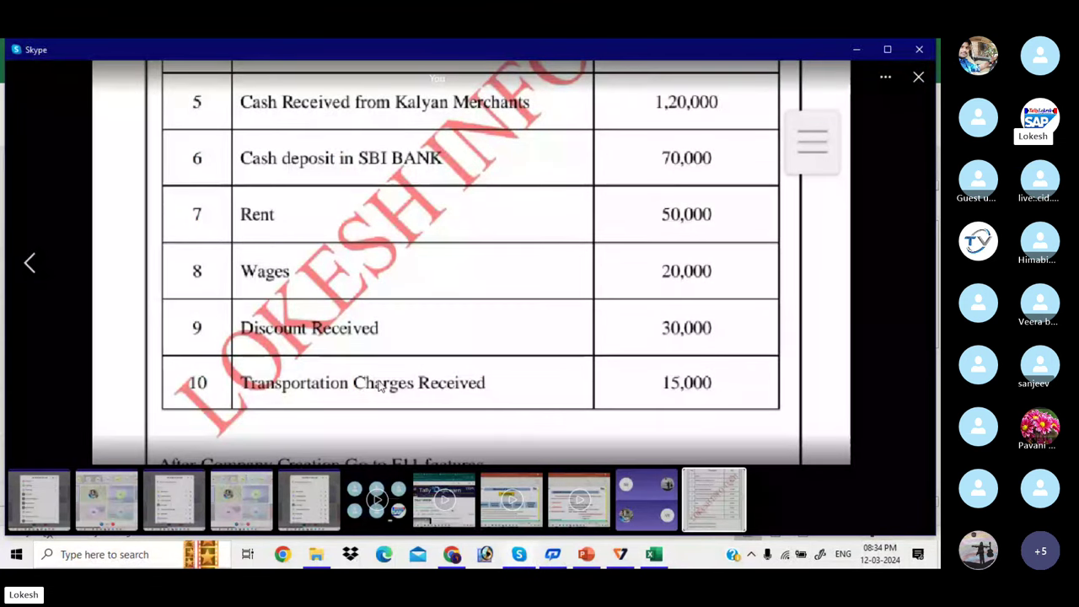
{"action": "key", "text": "alt+Tab"}
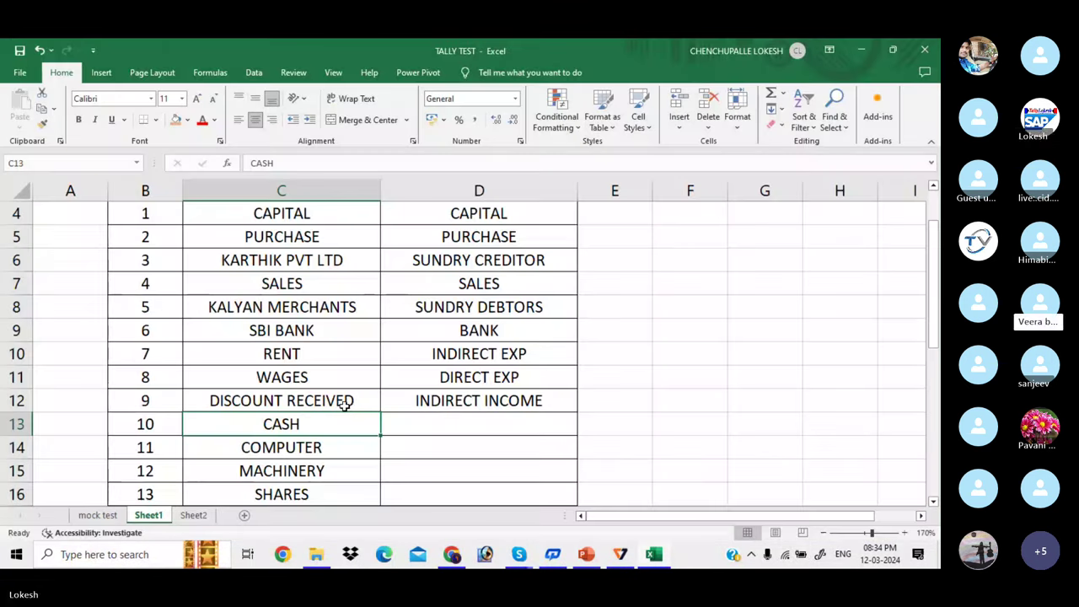
{"action": "type", "text": "TRANS"}
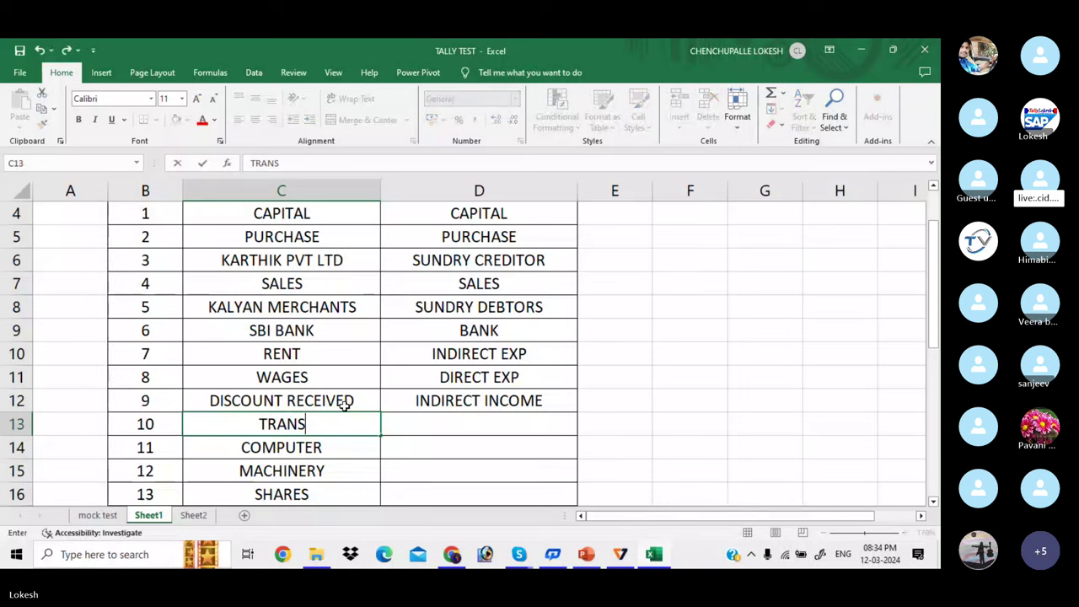
{"action": "type", "text": "PORTA"}
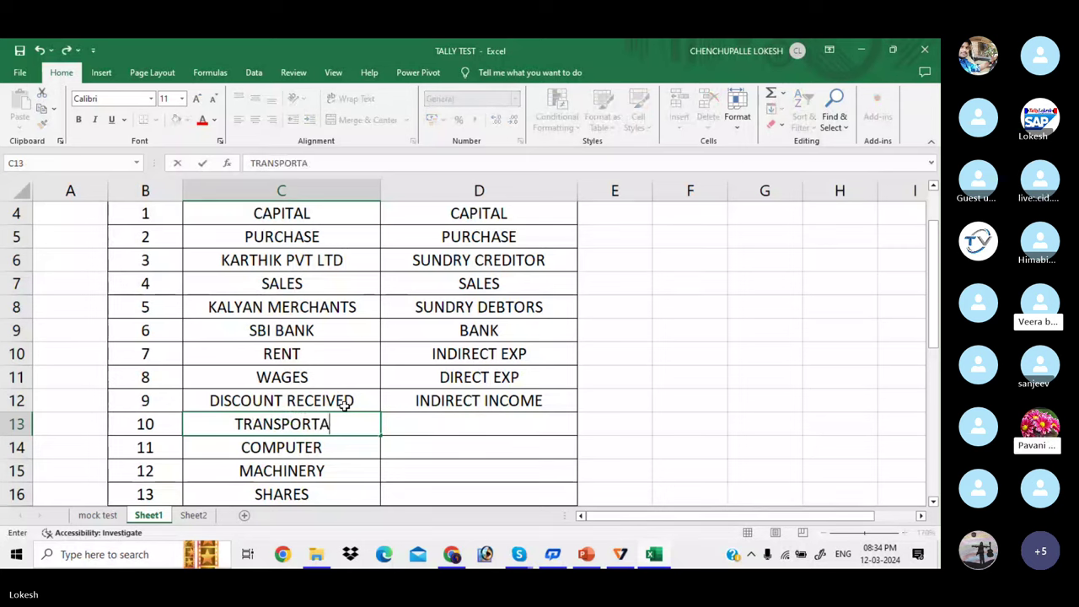
{"action": "type", "text": "TION CHAR"}
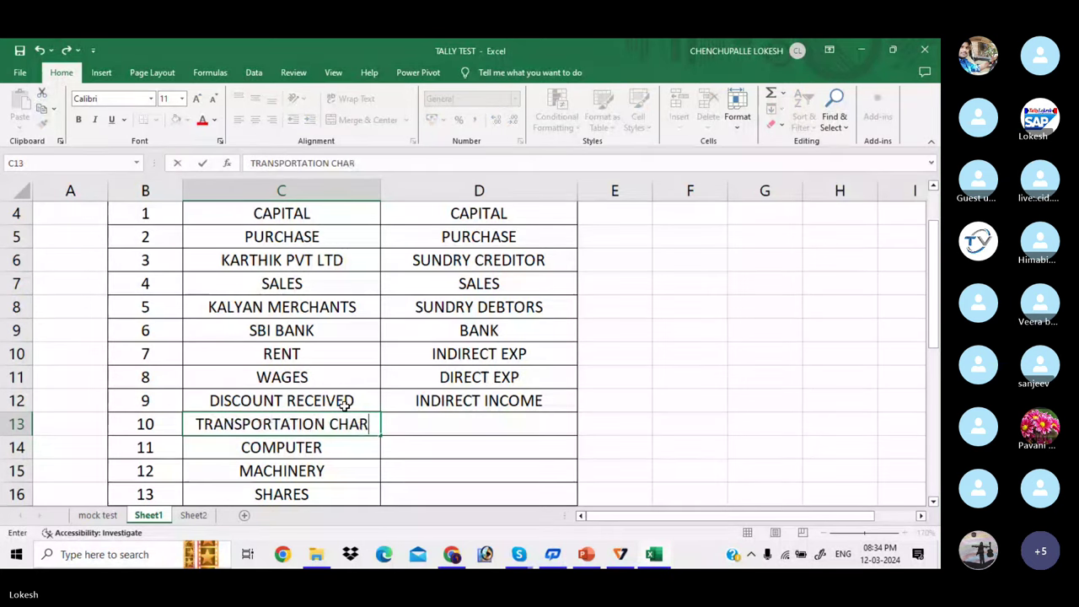
{"action": "type", "text": "GES RECEIVED"}
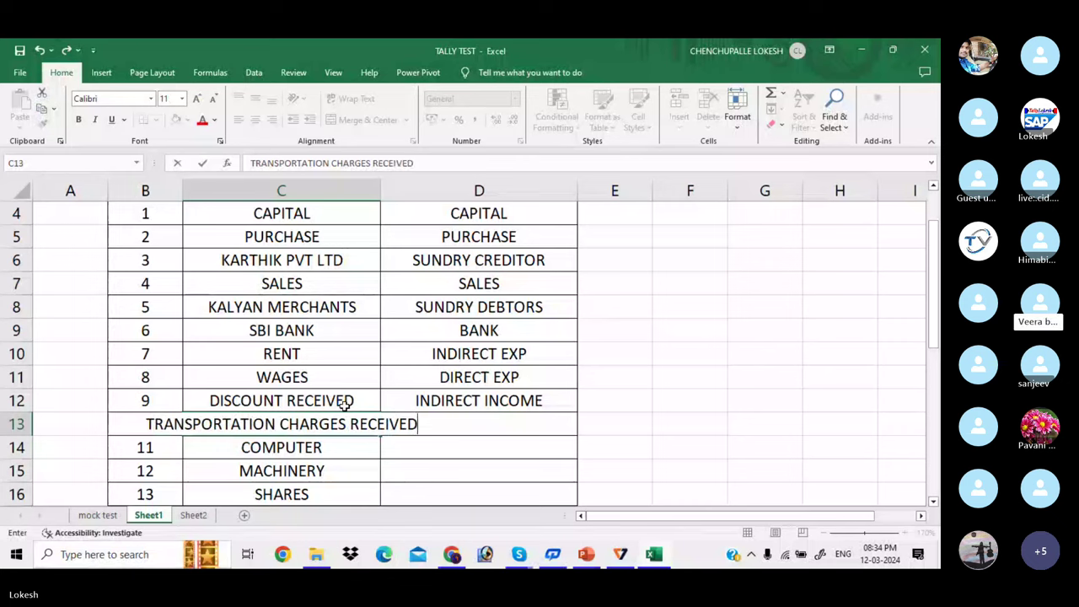
{"action": "key", "text": "Tab"}
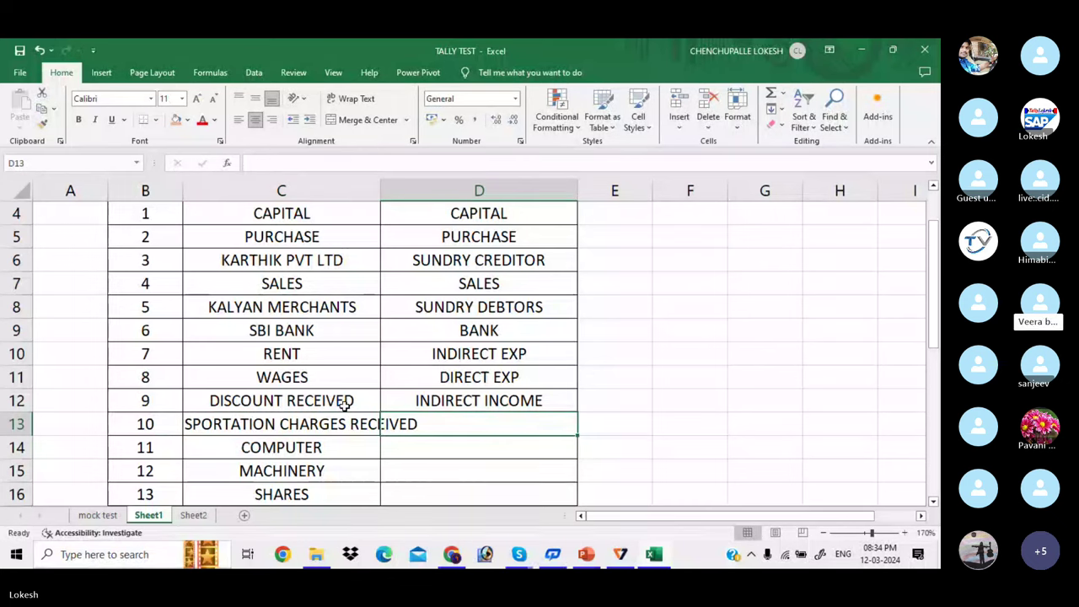
- Enter DIRECT INCOME as the group for TRANSPORTATION CHARGES RECEIVED in D13
{"action": "type", "text": "DIRECT "}
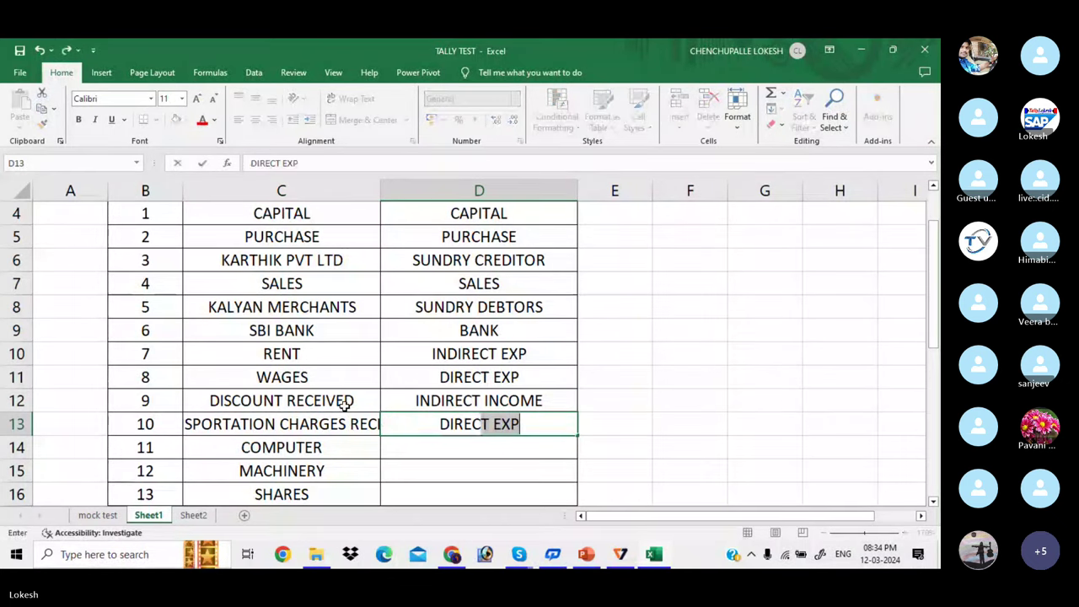
{"action": "type", "text": "INCOME"}
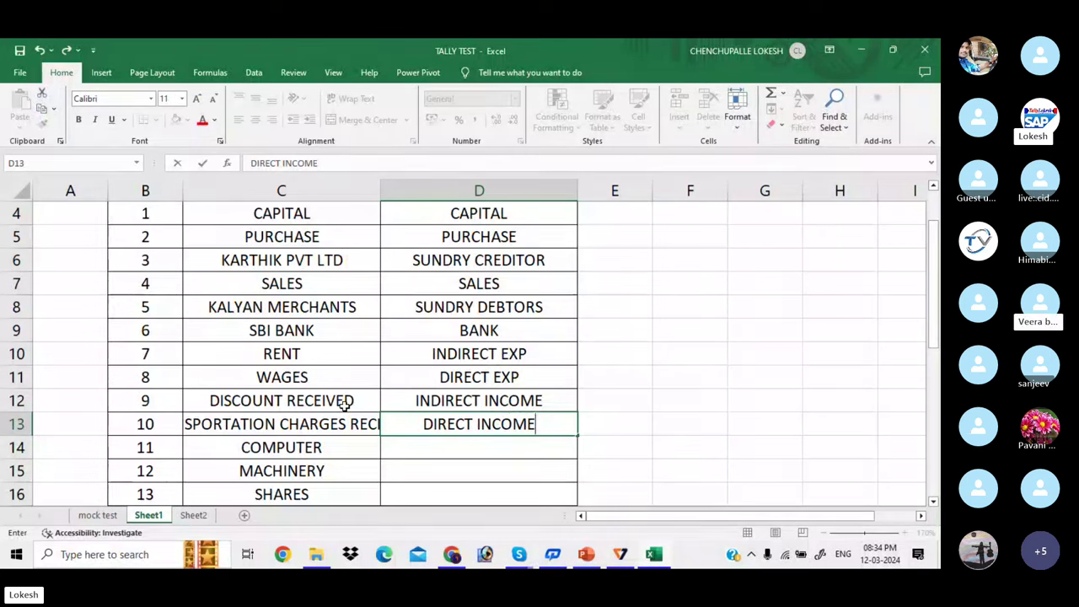
{"action": "key", "text": "Return"}
- Enter FIXED ASSET as the group for both COMPUTER in D14 and MACHINERY in D15
{"action": "key", "text": "Return"}
{"action": "key", "text": "Return"}
{"action": "key", "text": "Return"}
{"action": "key", "text": "Return"}
{"action": "key", "text": "Return"}
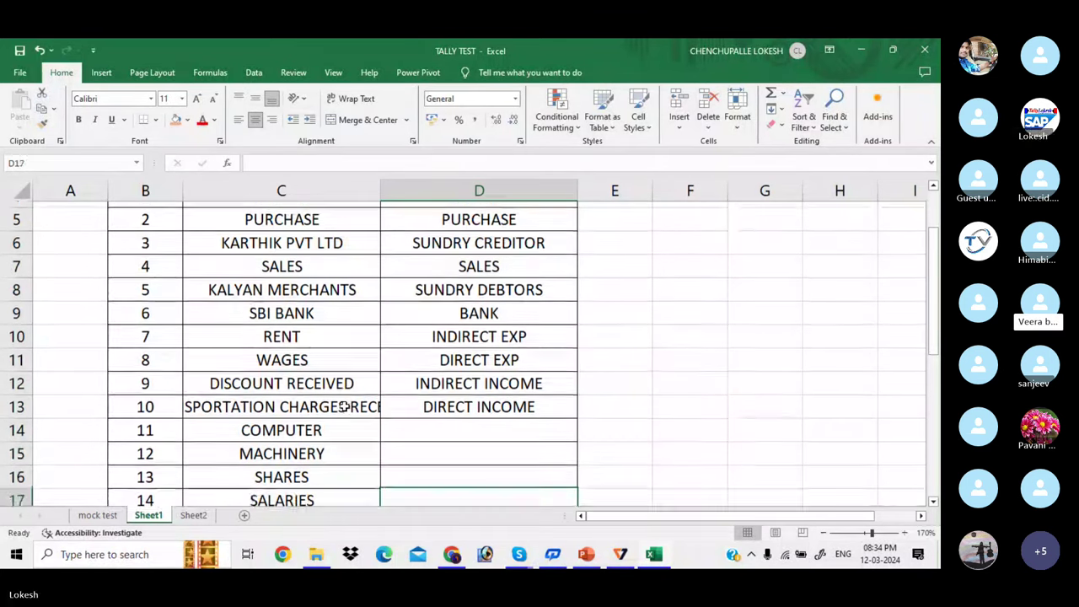
{"action": "key", "text": "Return"}
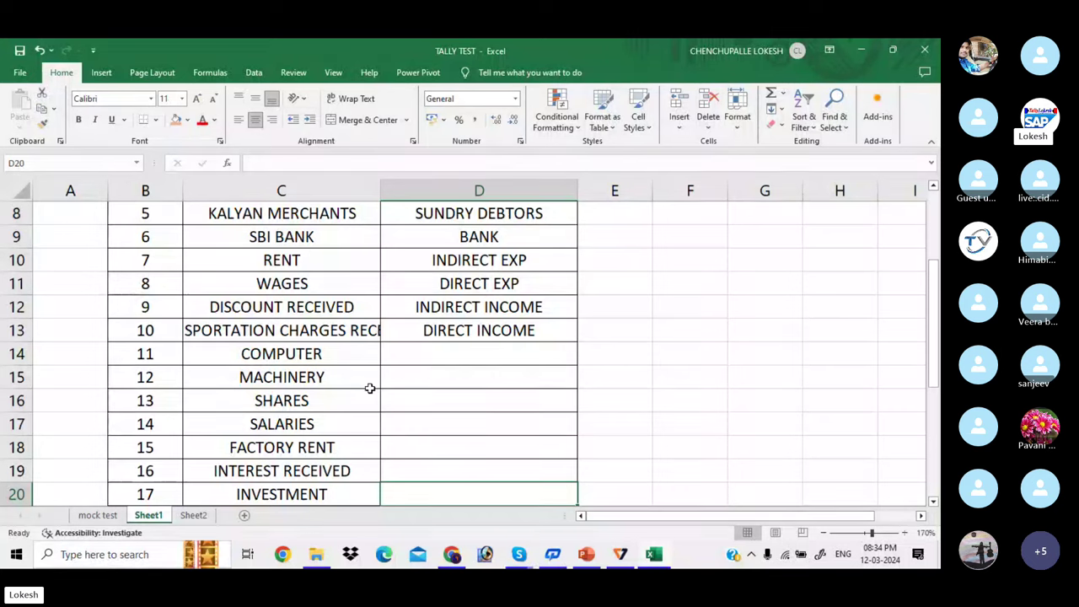
{"action": "left_click", "coordinate": [453, 347]}
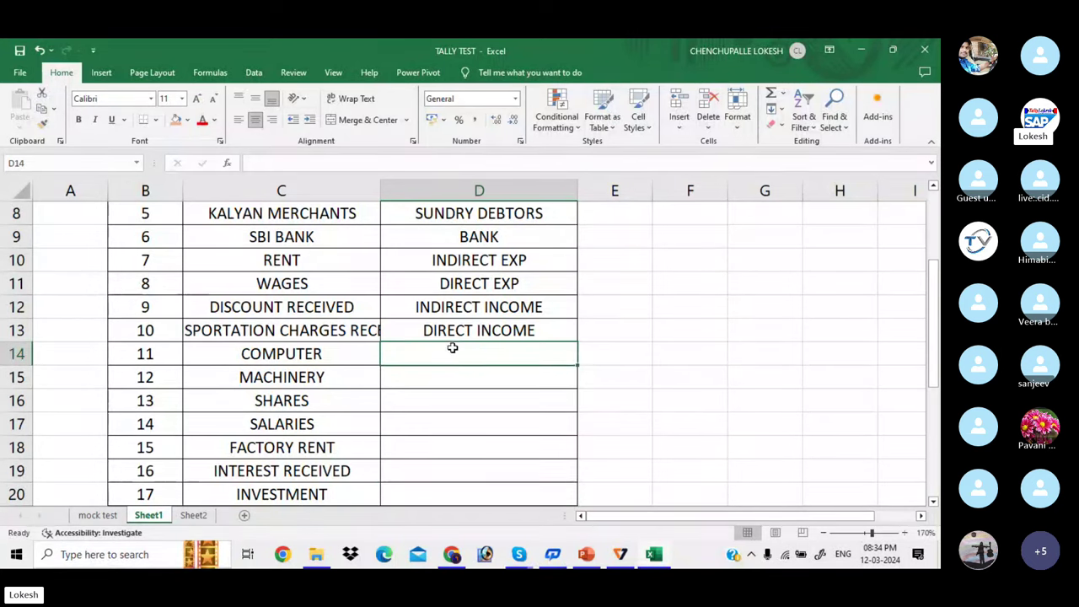
{"action": "type", "text": "FI"}
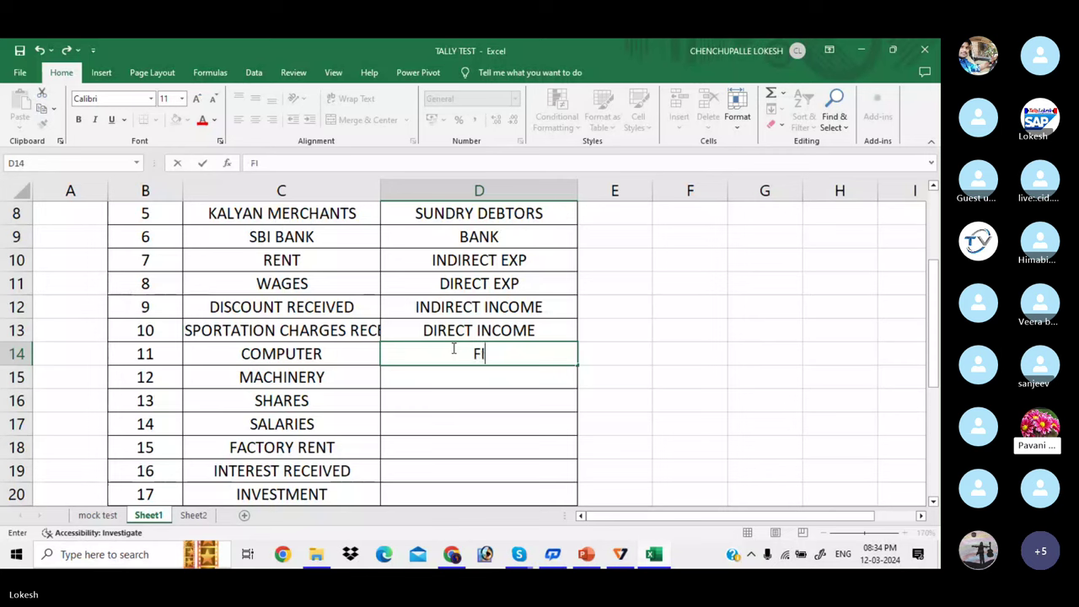
{"action": "type", "text": "XE"}
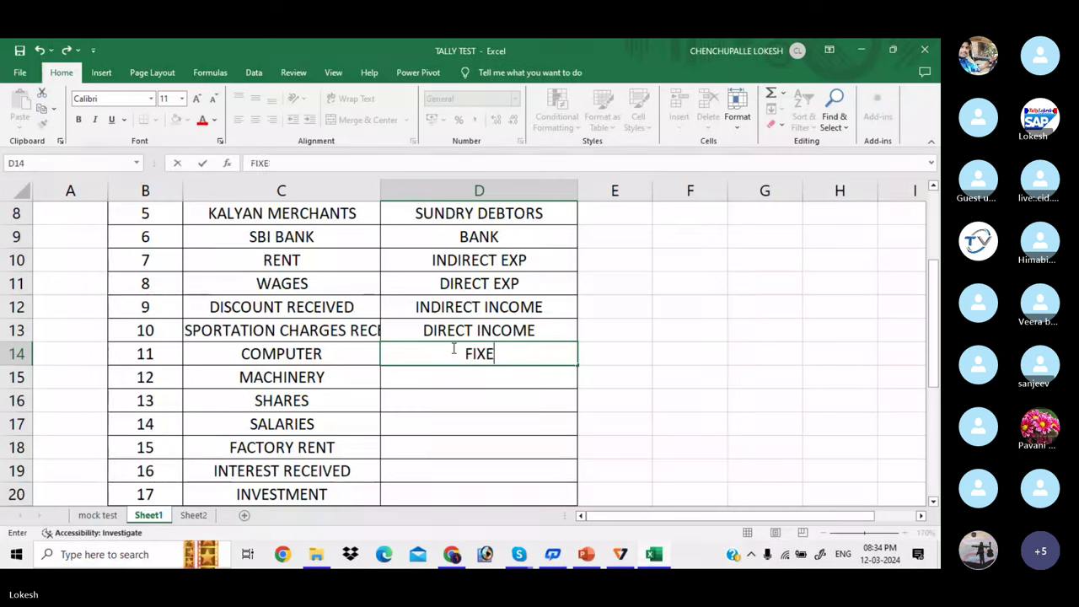
{"action": "type", "text": "D AS"}
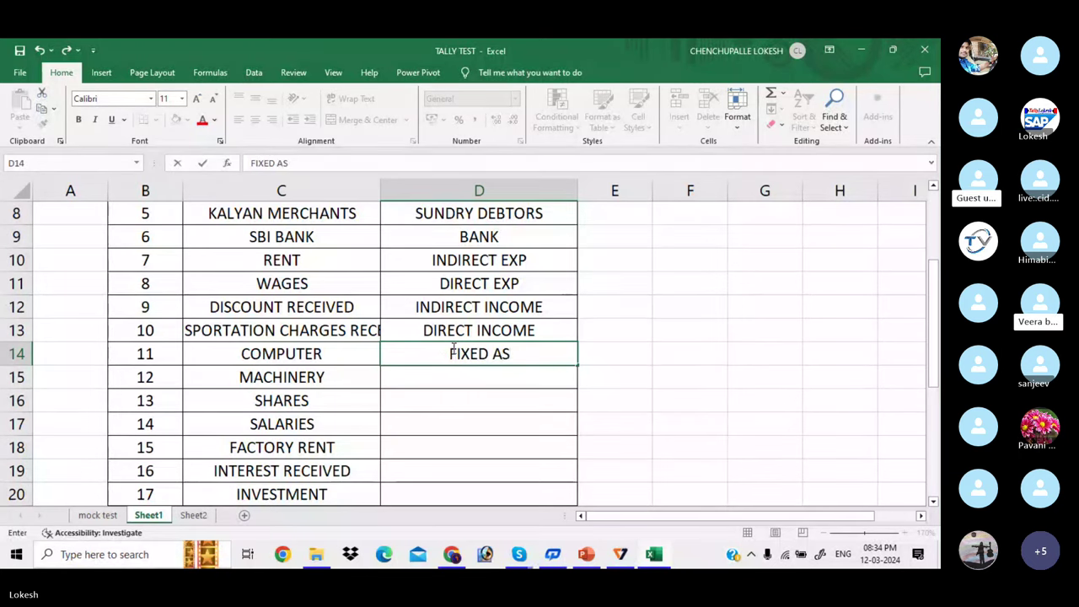
{"action": "type", "text": "SET"}
{"action": "key", "text": "Return"}
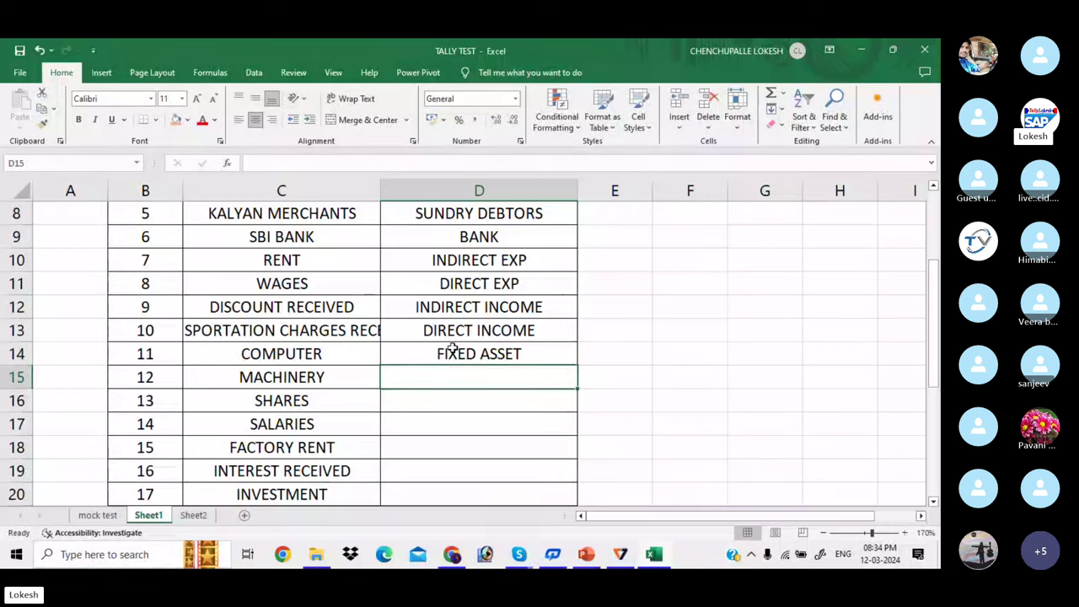
{"action": "type", "text": "FIXED ASSET"}
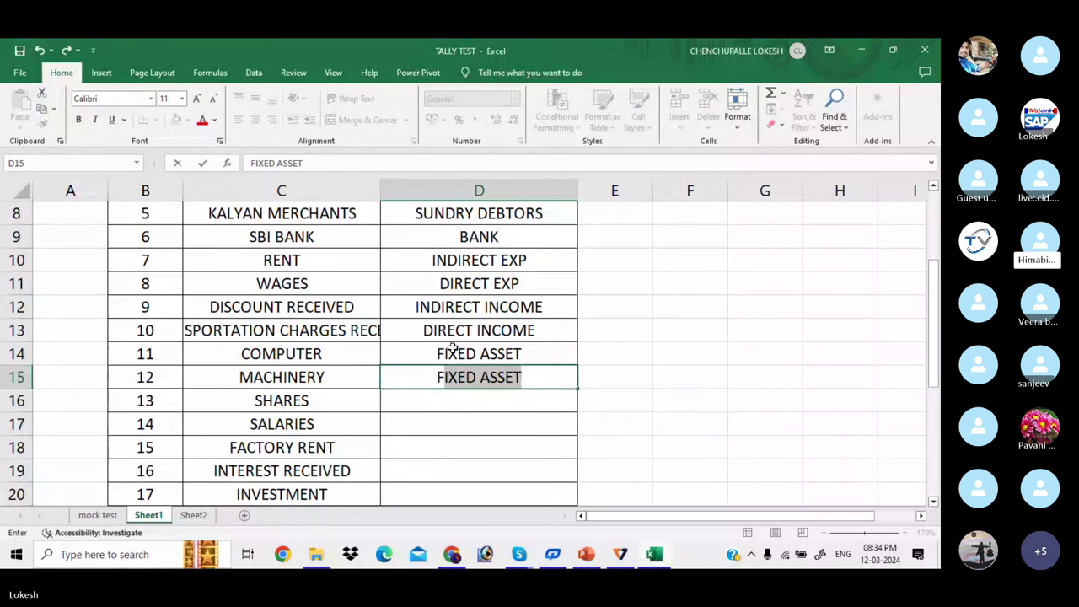
{"action": "key", "text": "Return"}
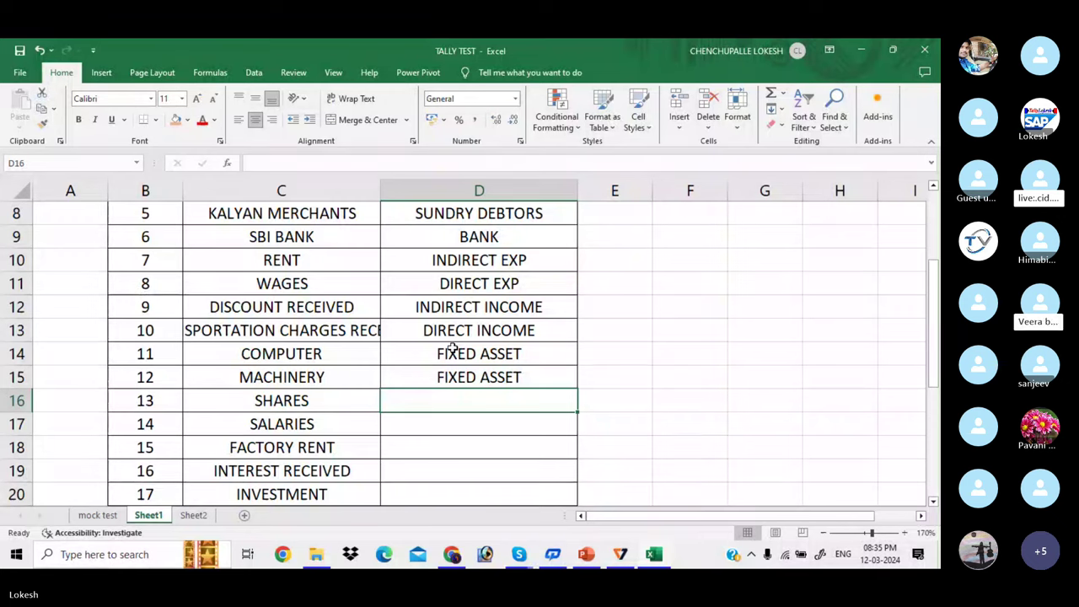
- Enter CURRENT ASSET as the group for SHARES in D16 and INDIRECT EXP for SALARIES in D17
{"action": "type", "text": "CUR"}
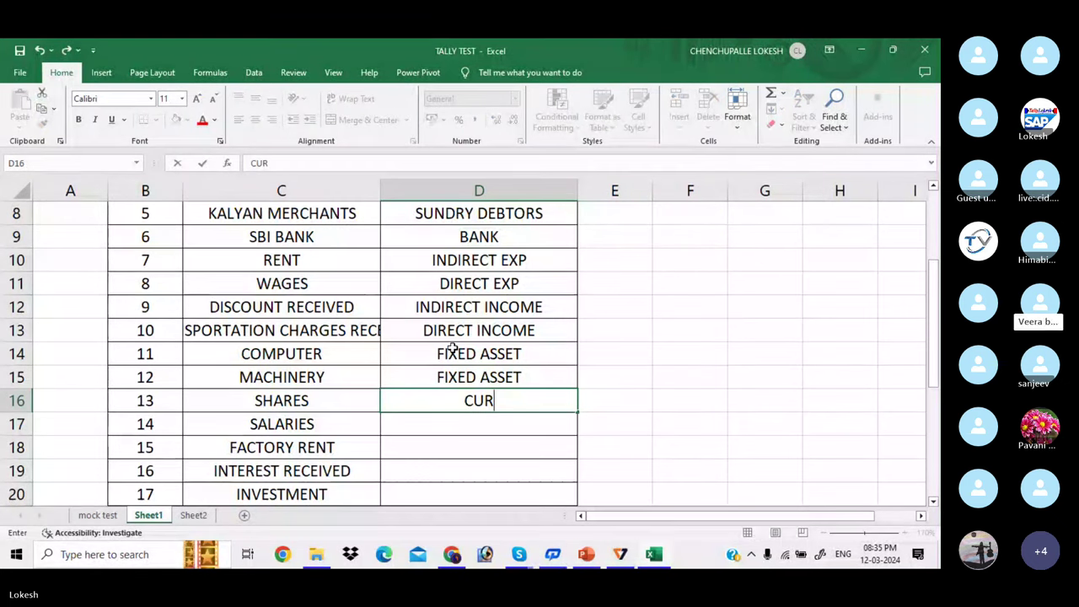
{"action": "type", "text": "RENT ASSET"}
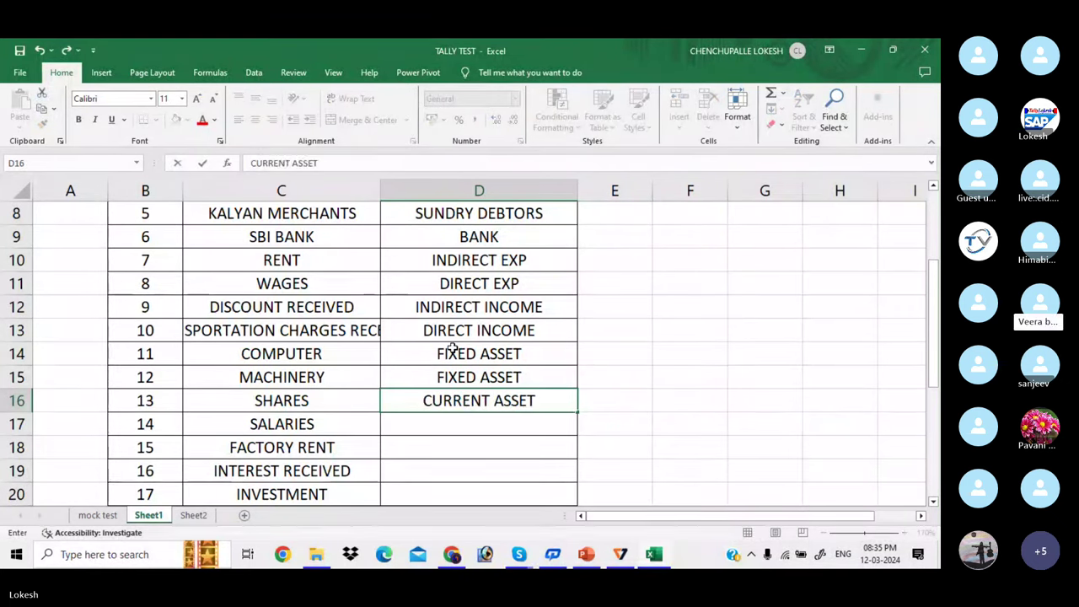
{"action": "key", "text": "Return"}
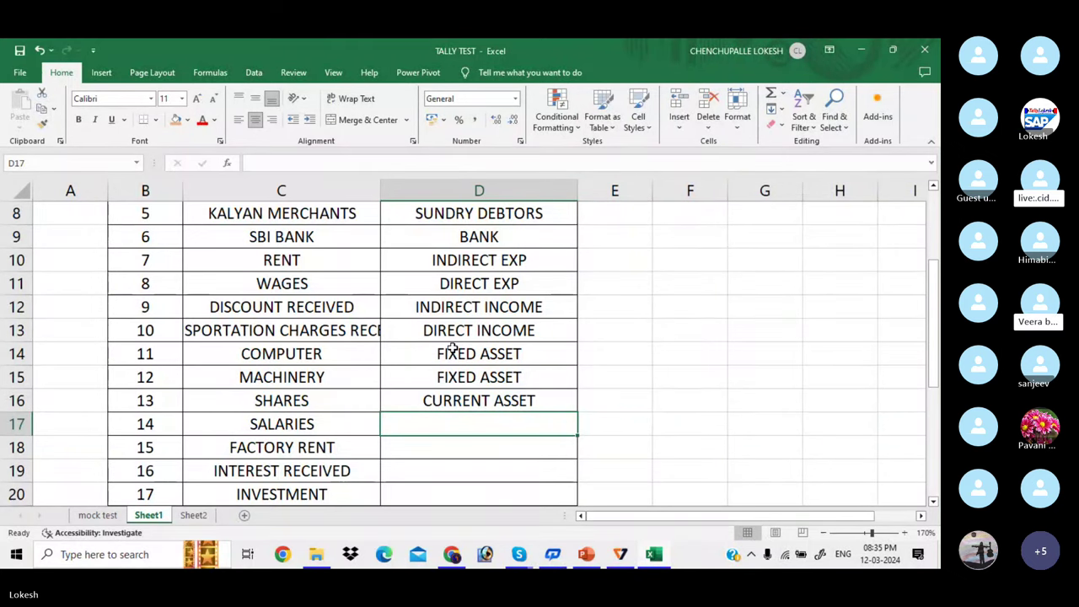
{"action": "type", "text": "INDIRECT EXP"}
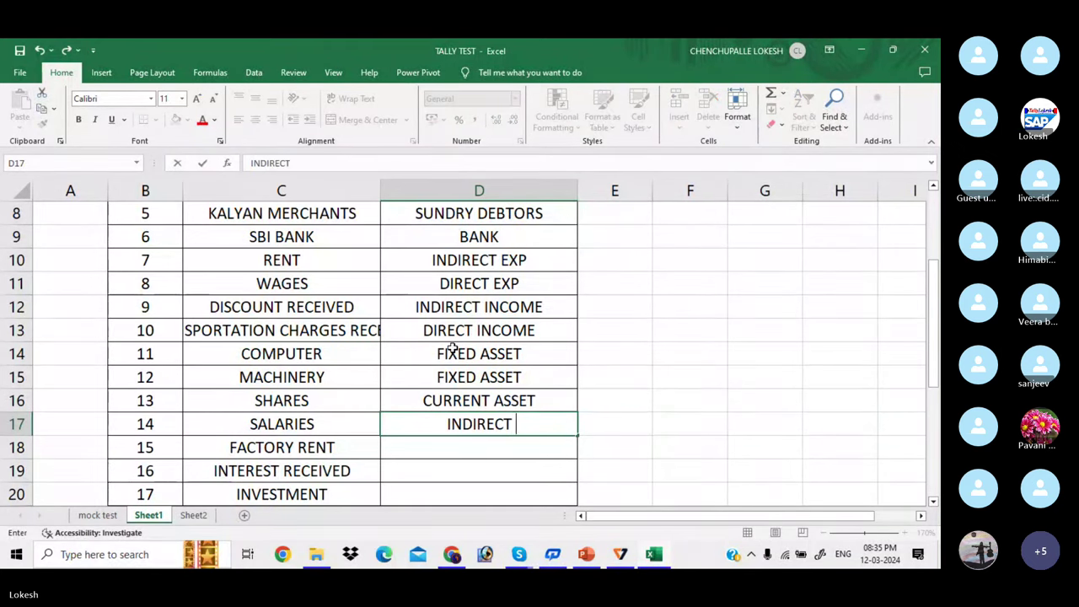
{"action": "key", "text": "Return"}
- Enter DIRECT EXP as the group for the FACTORY RENT ledger in D18
{"action": "key", "text": "Return"}
{"action": "key", "text": "Down"}
{"action": "key", "text": "Down"}
{"action": "key", "text": "Down"}
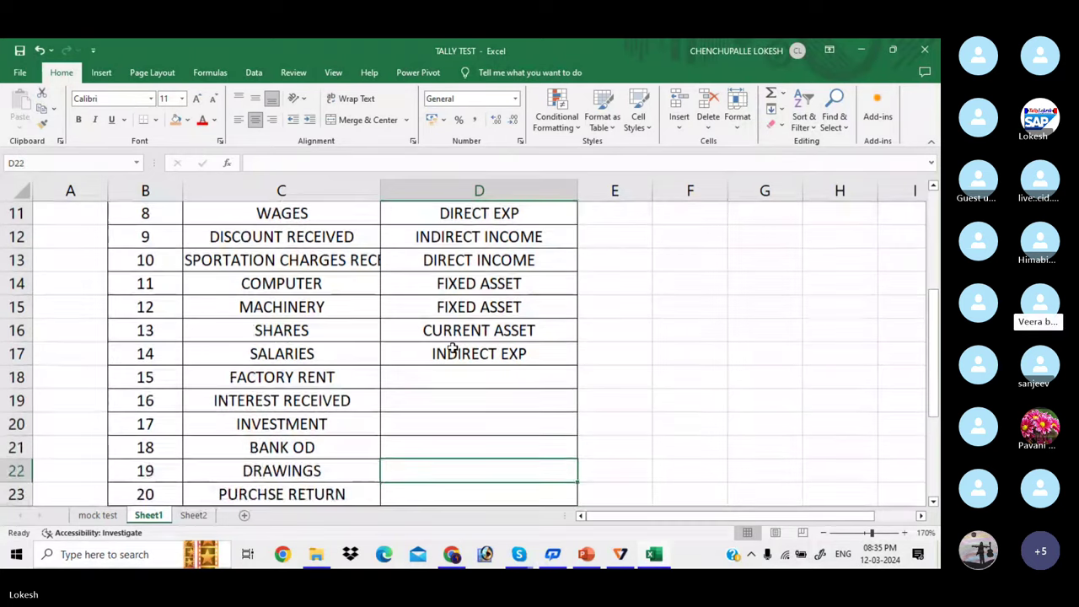
{"action": "key", "text": "Up"}
{"action": "key", "text": "Up"}
{"action": "key", "text": "Up"}
{"action": "key", "text": "Up"}
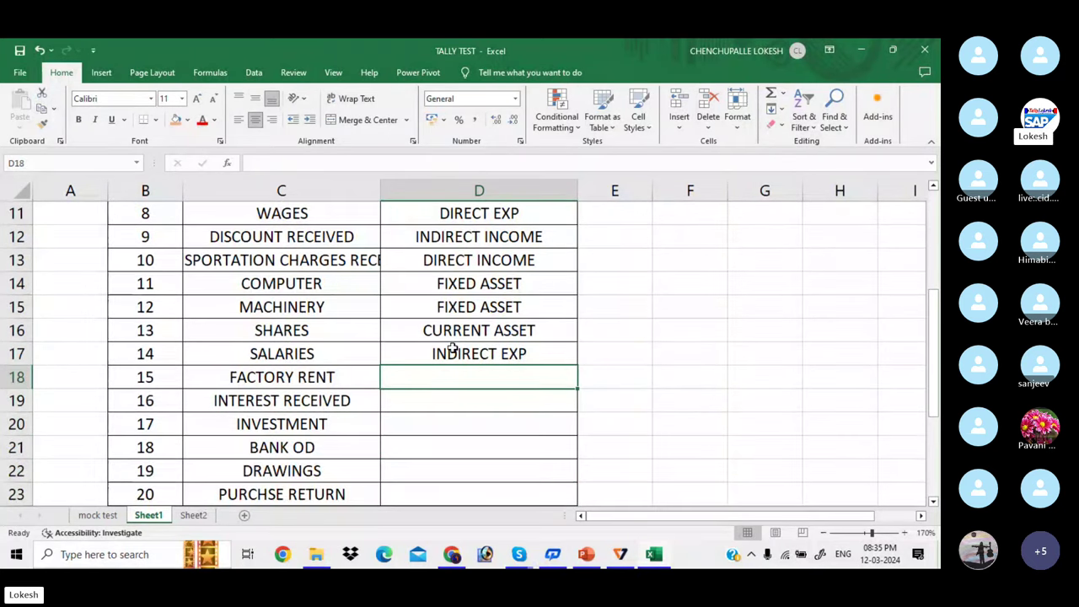
{"action": "type", "text": "DIRE"}
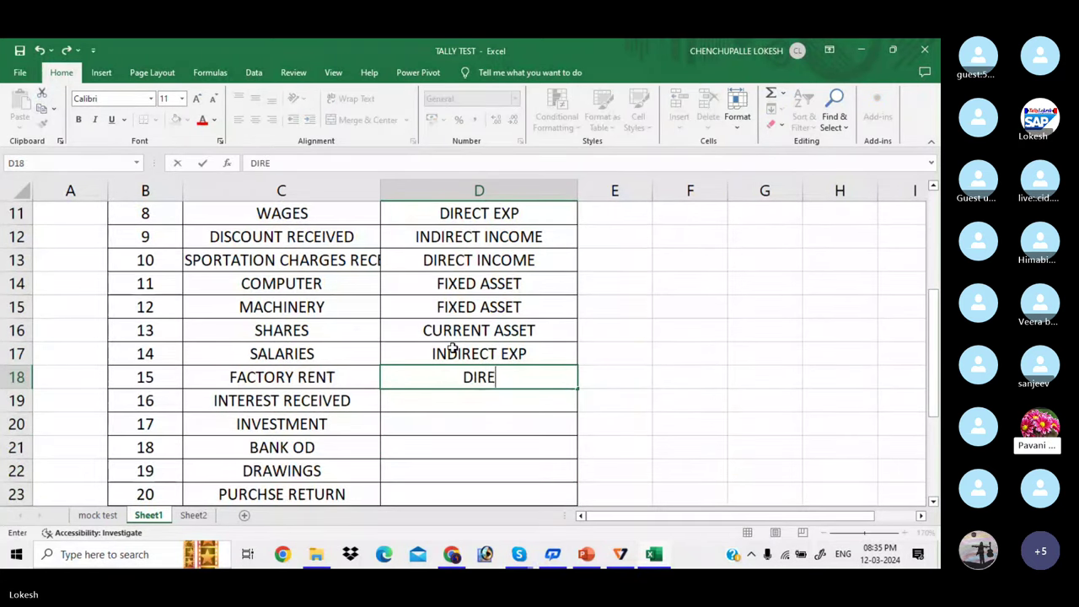
{"action": "type", "text": "CT EXP"}
{"action": "key", "text": "Return"}
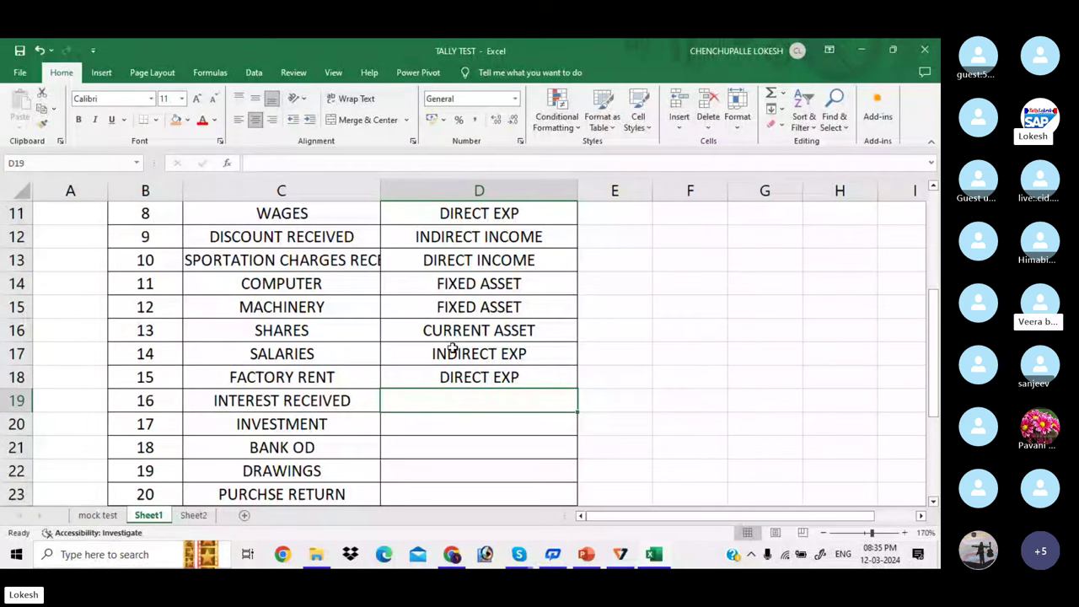
- Enter INDIRECT INCOME as the group for INTEREST RECEIVED in D19 and INVESTMENT for the INVESTMENT ledger in D20
{"action": "type", "text": "INDIR"}
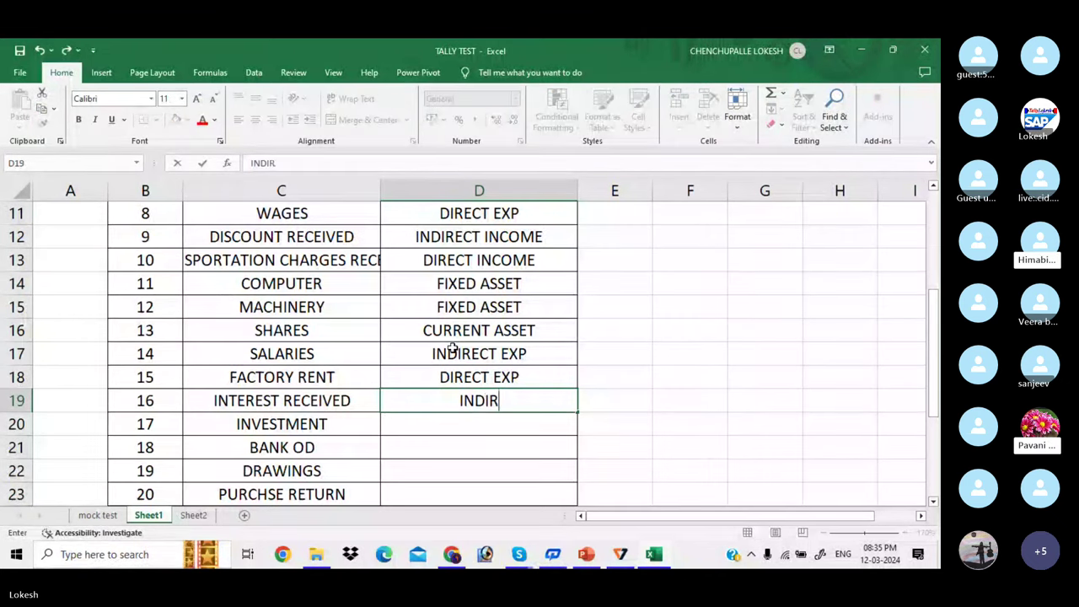
{"action": "type", "text": "ECT INCOME"}
{"action": "key", "text": "Return"}
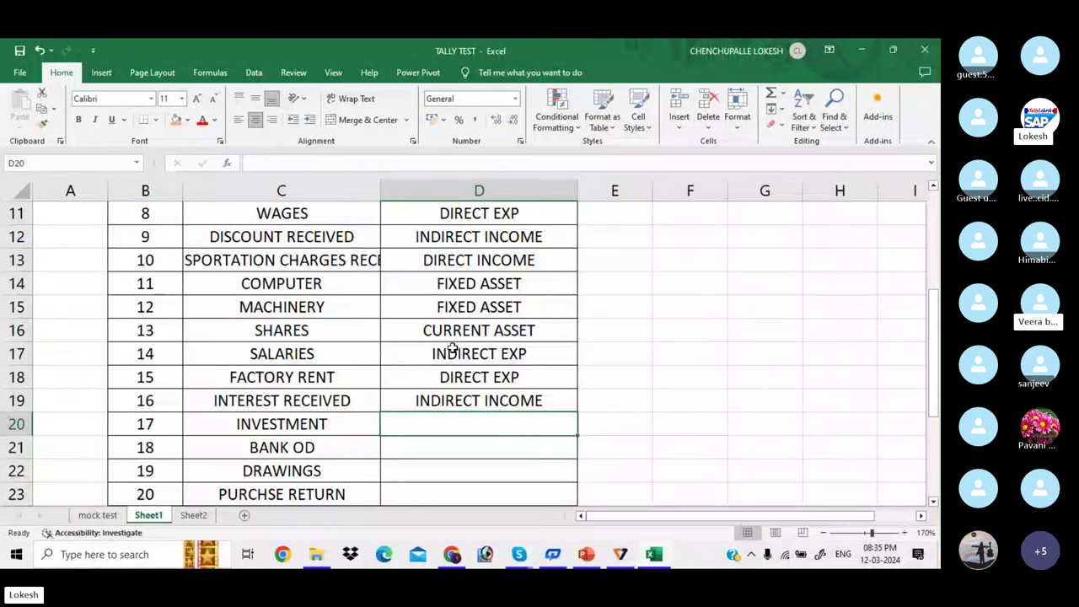
{"action": "type", "text": "INVE"}
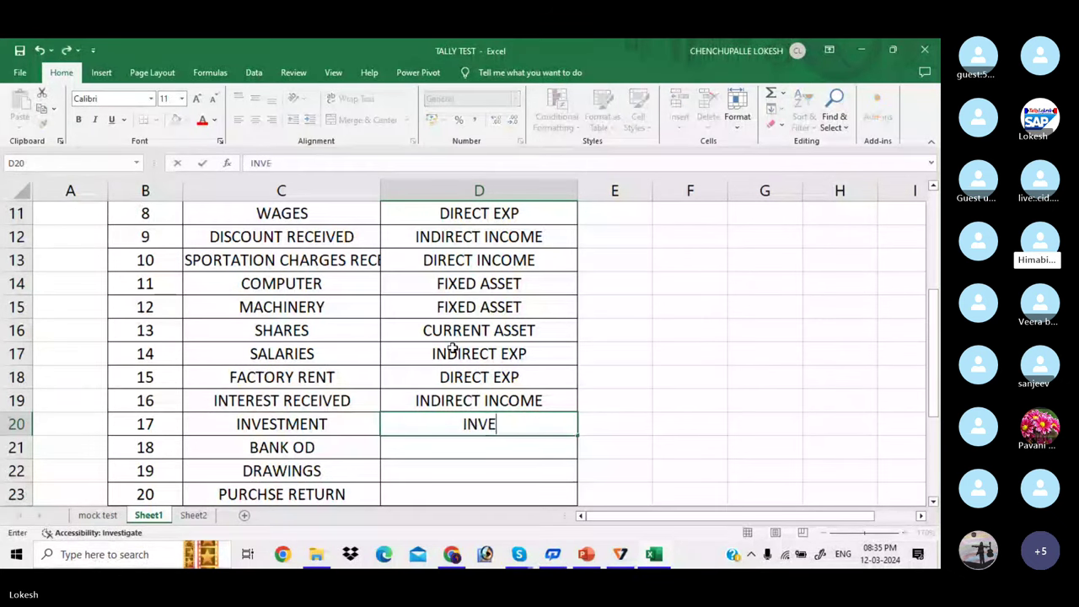
{"action": "type", "text": "STMENT"}
{"action": "key", "text": "Return"}
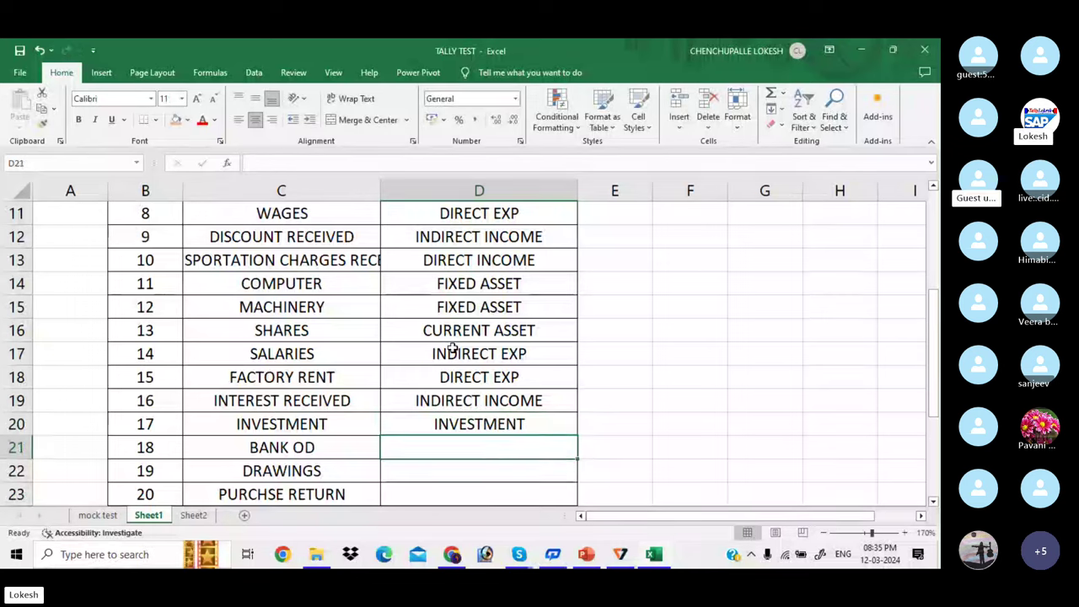
- Enter BANK OD as the group for the BANK OD ledger in D21
{"action": "key", "text": "Down"}
{"action": "key", "text": "Down"}
{"action": "key", "text": "Down"}
{"action": "key", "text": "Down"}
{"action": "key", "text": "Down"}
{"action": "key", "text": "Down"}
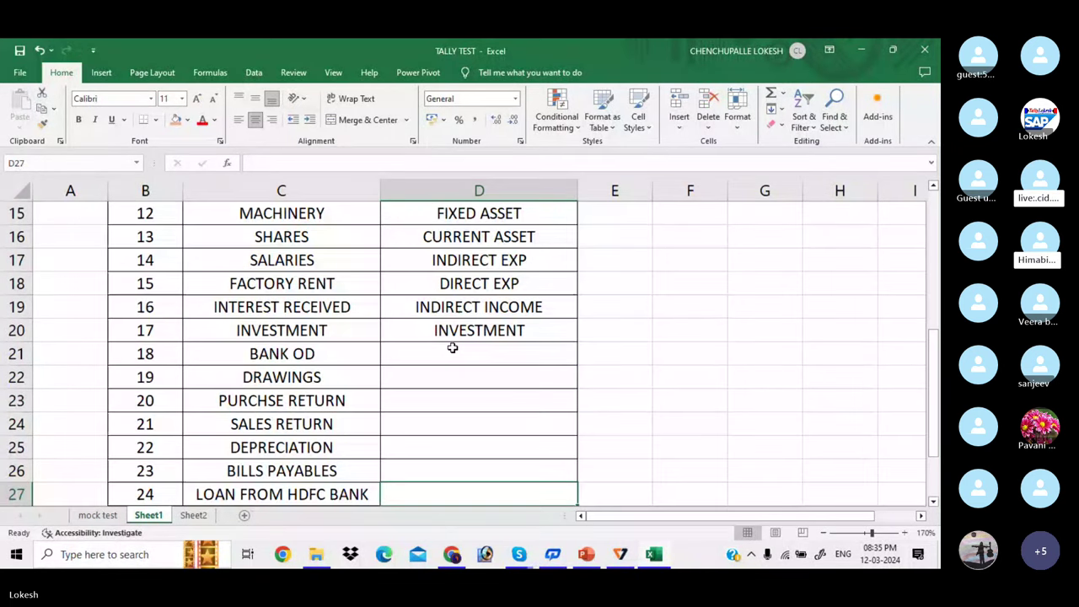
{"action": "left_click", "coordinate": [453, 347]}
{"action": "type", "text": "BANK"}
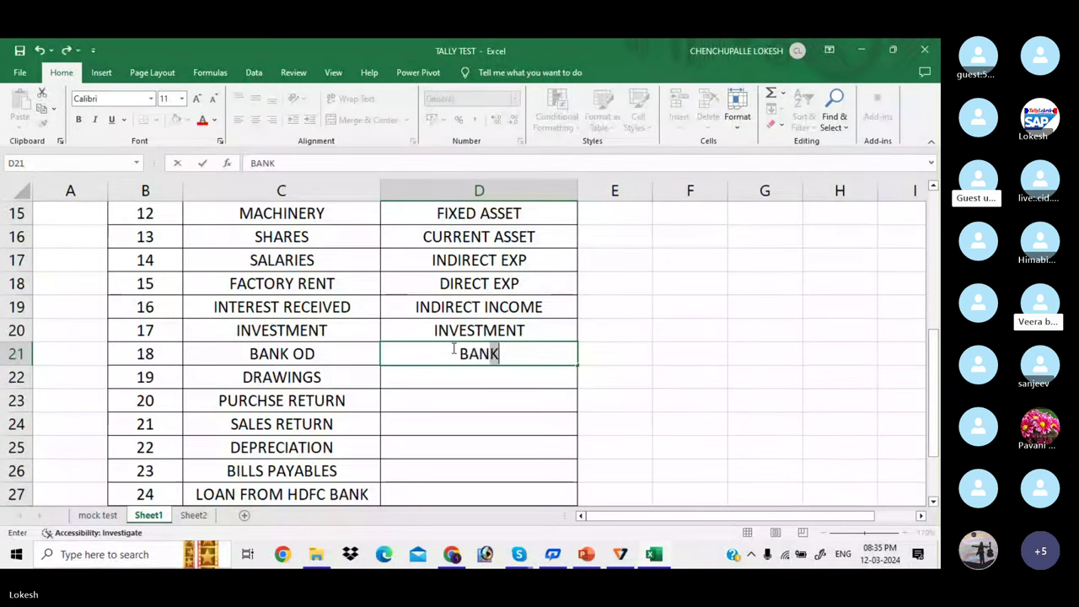
{"action": "type", "text": " OD"}
{"action": "key", "text": "Return"}
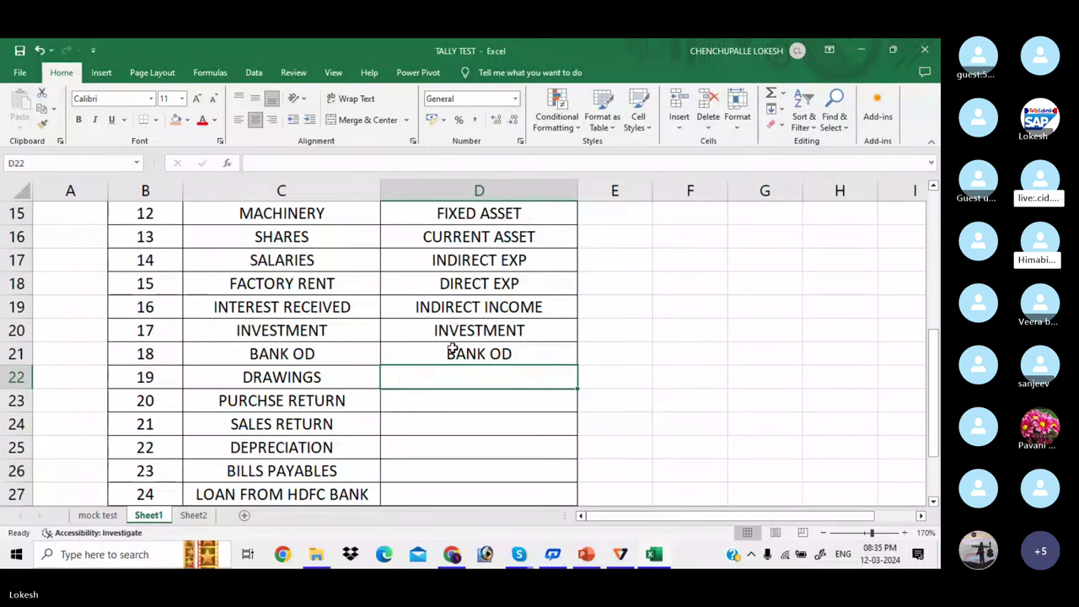
- Enter CAPITAL as the group for DRAWINGS in D22 and PURCHASE for the purchase return ledger in D23
{"action": "type", "text": "CAP"}
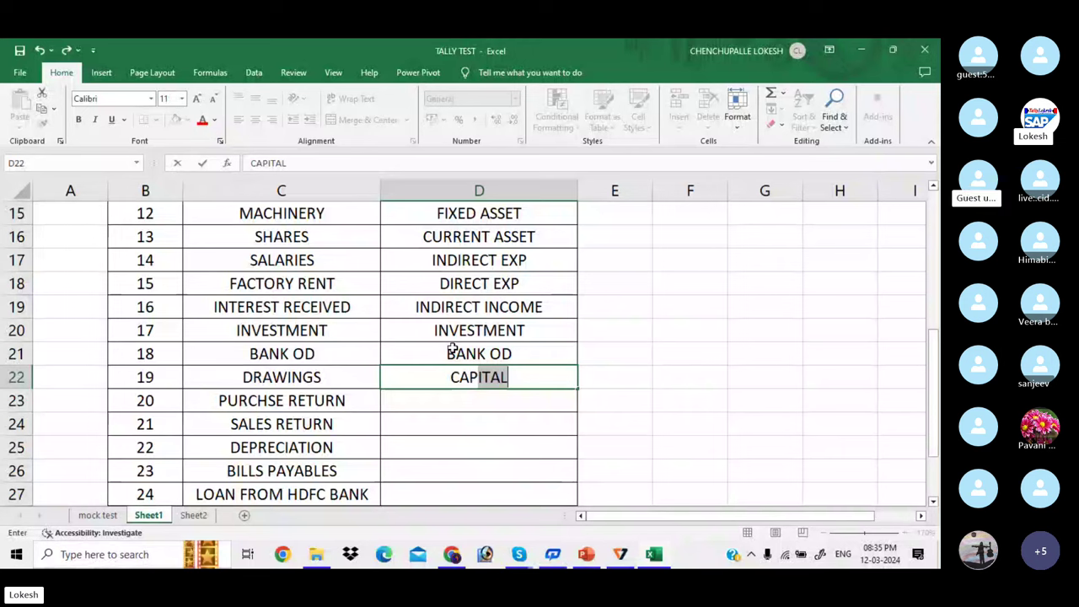
{"action": "key", "text": "Return"}
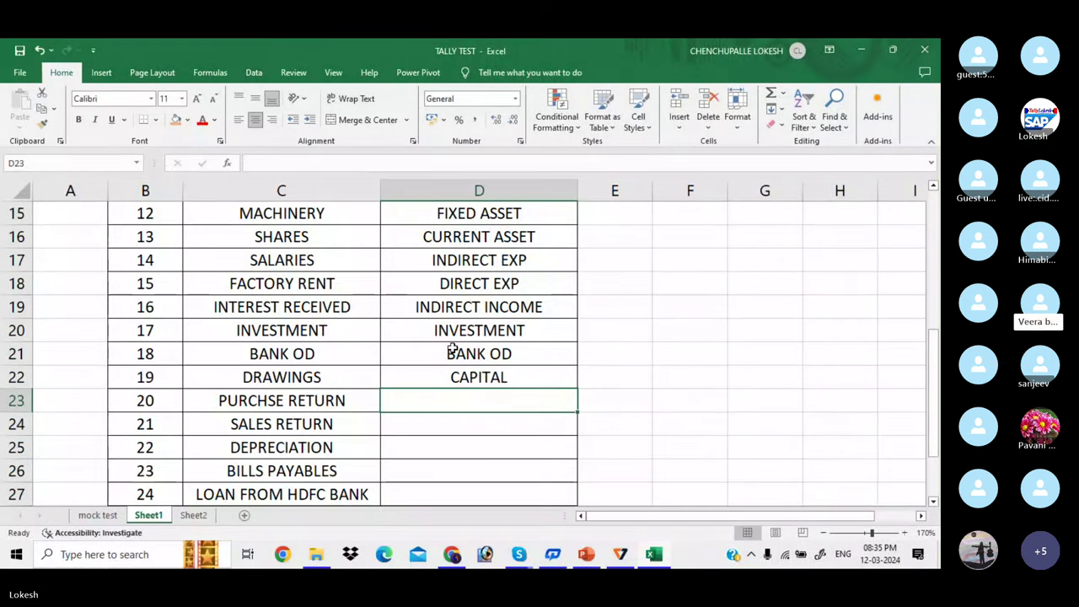
{"action": "type", "text": "PU"}
{"action": "key", "text": "Return"}
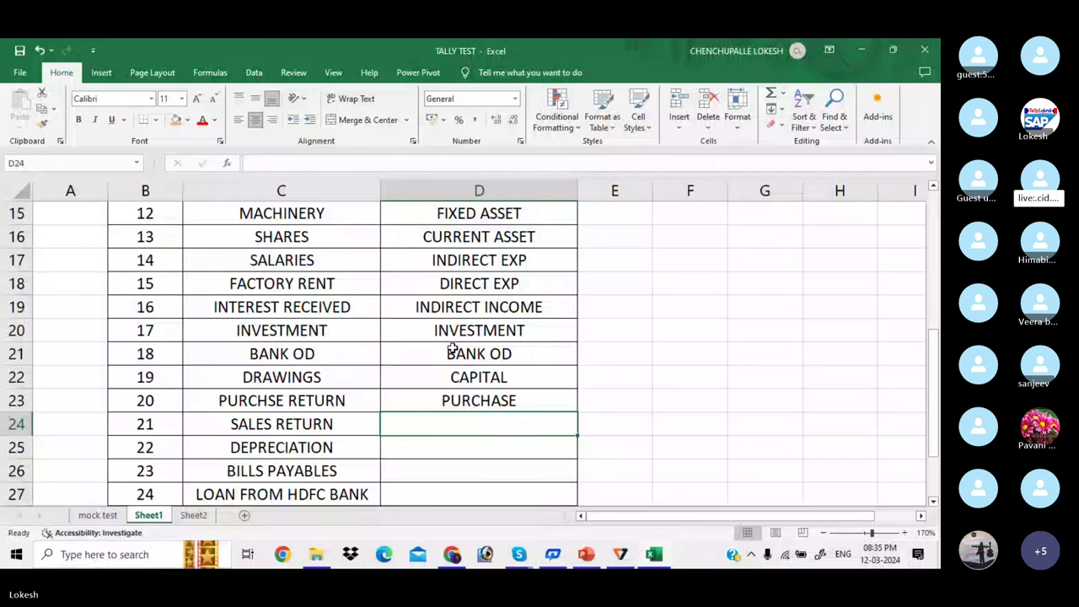
- Enter SALES as the group for SALES RETURN in D24 and INDIRECT EXP for DEPRECIATION in D25
{"action": "type", "text": "SALES"}
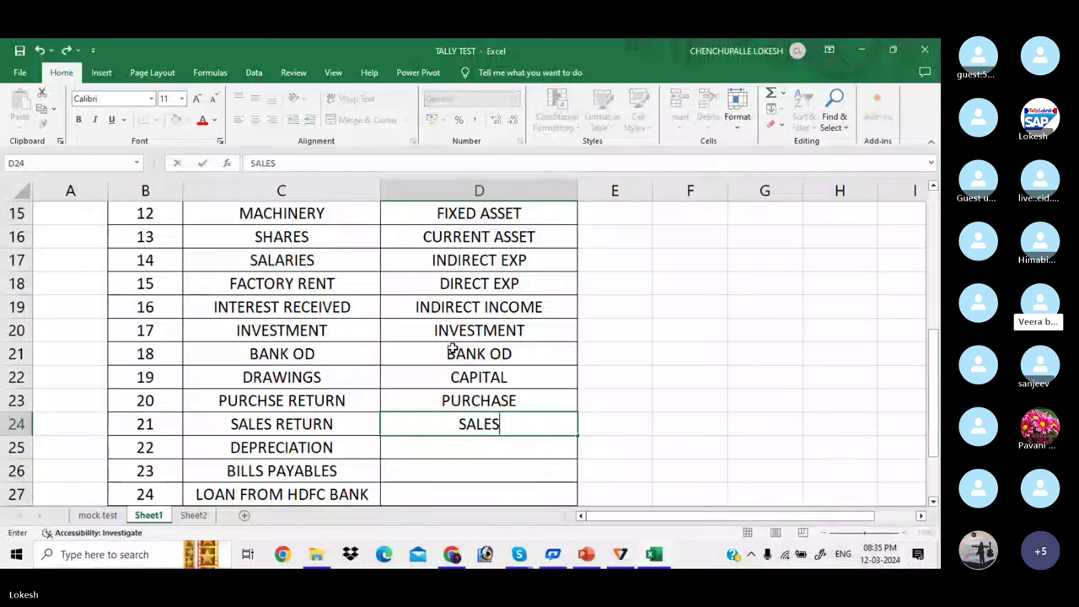
{"action": "key", "text": "Return"}
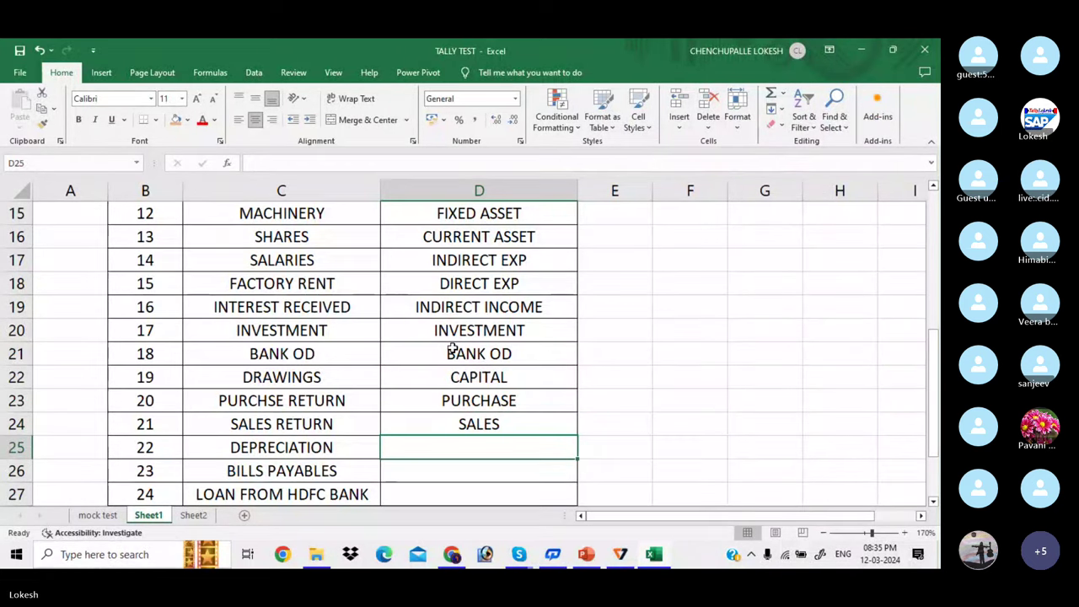
{"action": "type", "text": "I"}
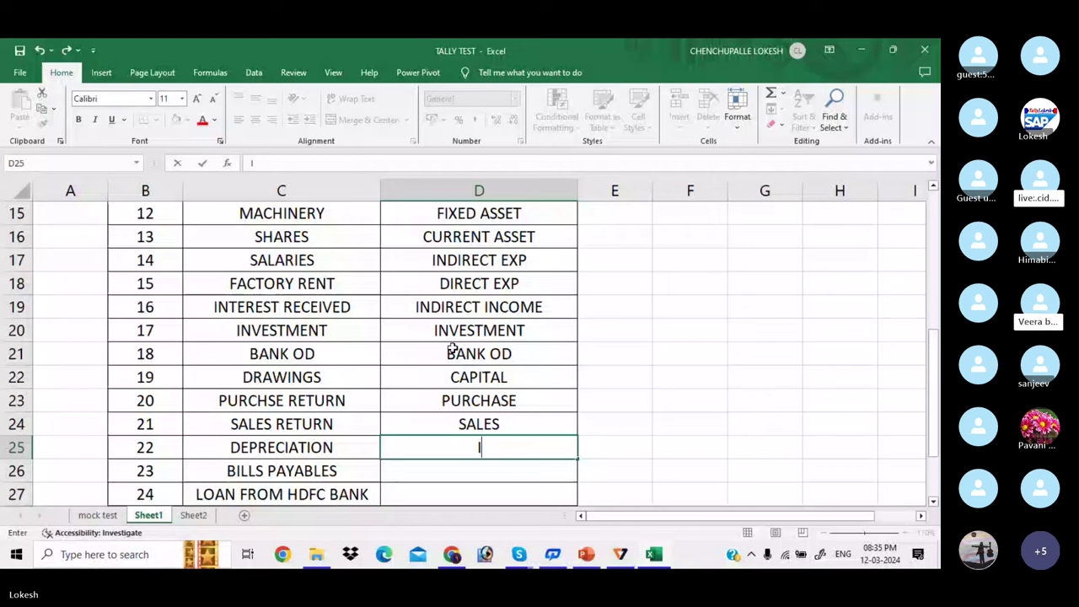
{"action": "type", "text": "NDIRECT EXP"}
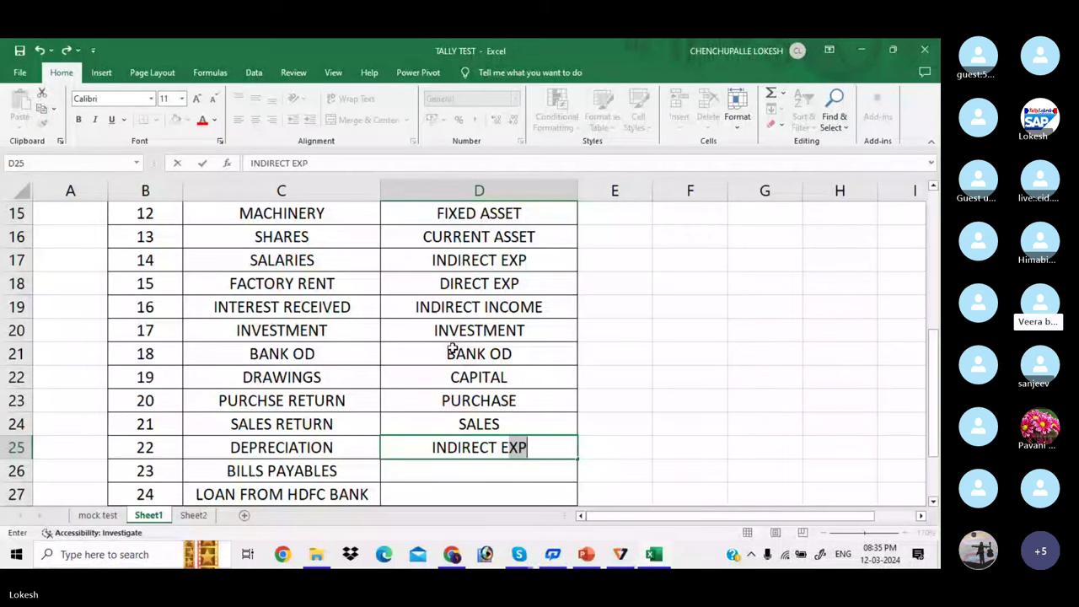
{"action": "key", "text": "Return"}
- Enter CURRENT LIABILIES as the group for the BILLS PAYABLES ledger in D26
{"action": "key", "text": "Return"}
{"action": "key", "text": "Return"}
{"action": "key", "text": "Return"}
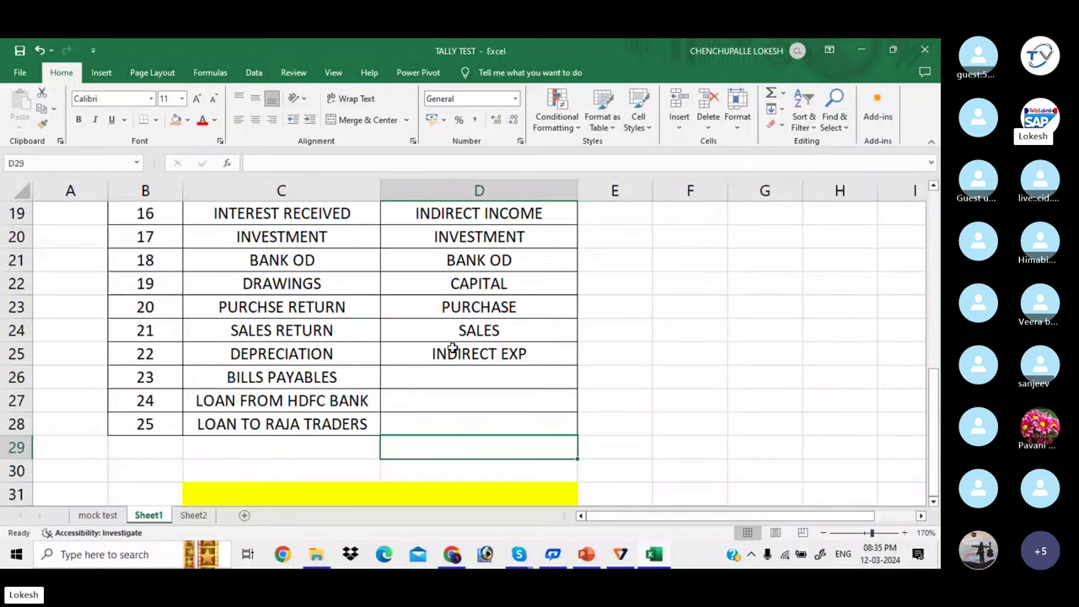
{"action": "key", "text": "Up"}
{"action": "key", "text": "Up"}
{"action": "key", "text": "Up"}
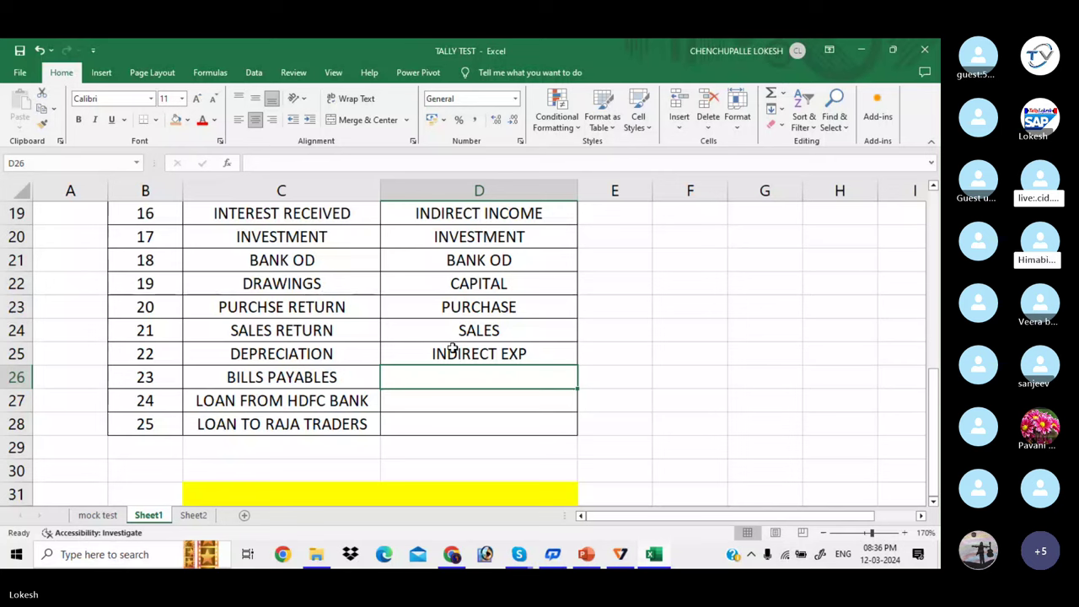
{"action": "type", "text": "CURRENT "}
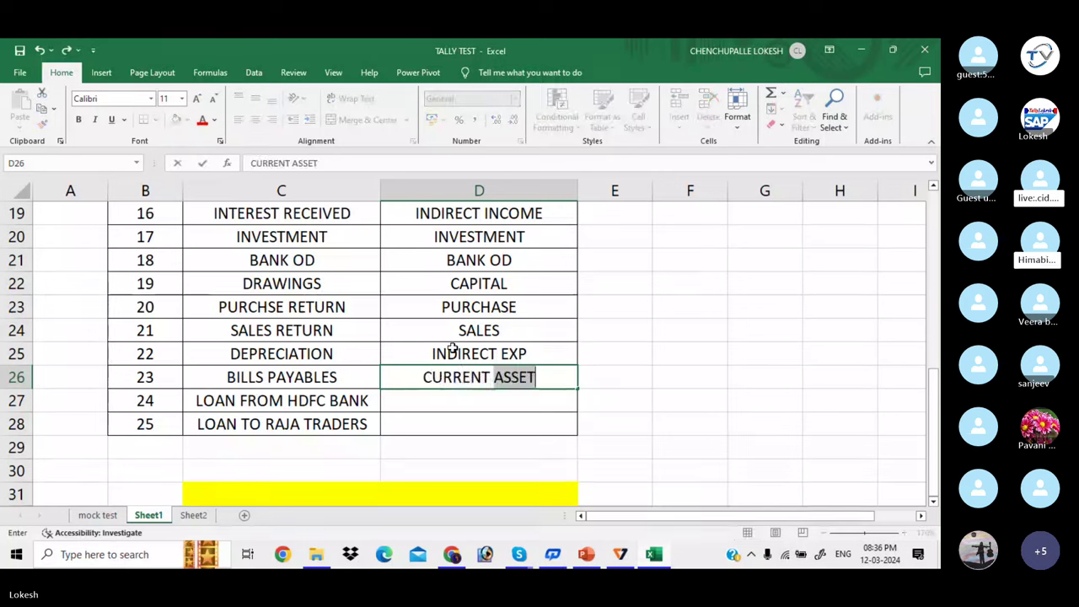
{"action": "type", "text": "LIABILIES"}
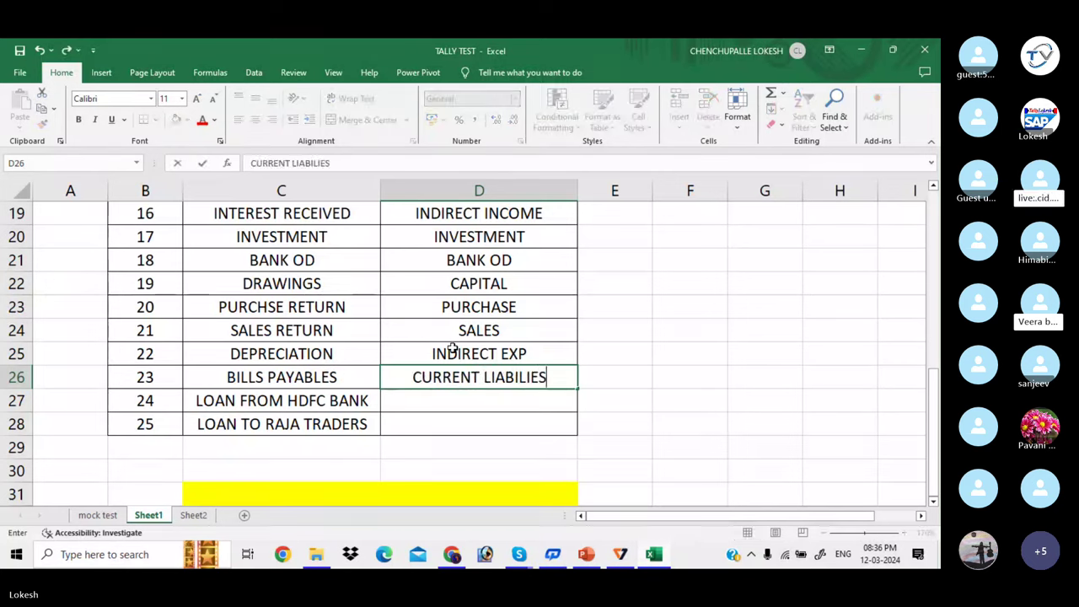
{"action": "key", "text": "Return"}
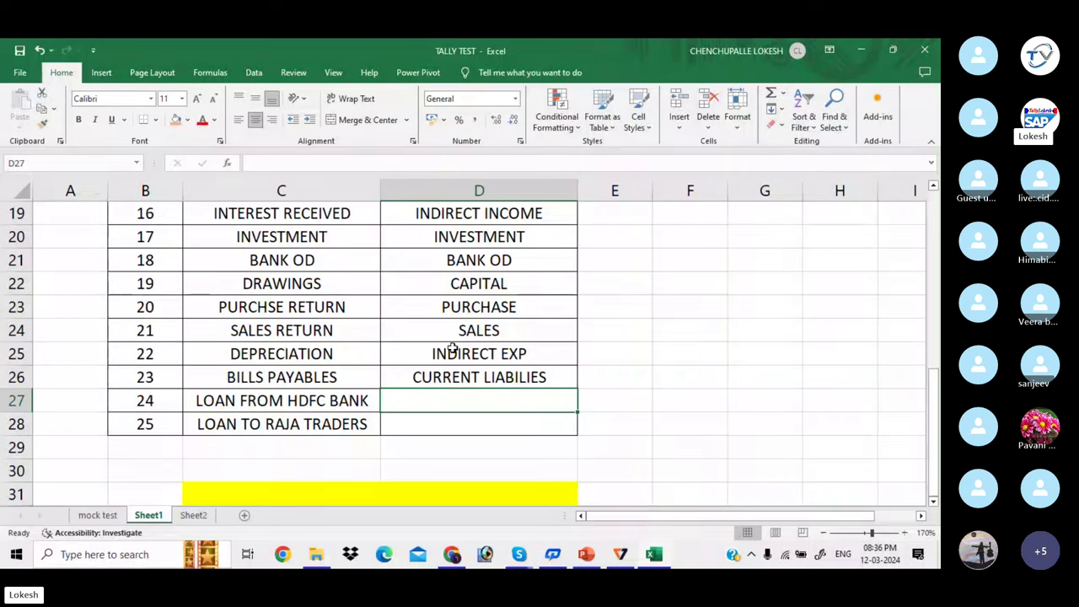
- Enter LOAND & LIABILIES as the group for the LOAN FROM HDFC BANK ledger in D27
{"action": "type", "text": "LOAND"}
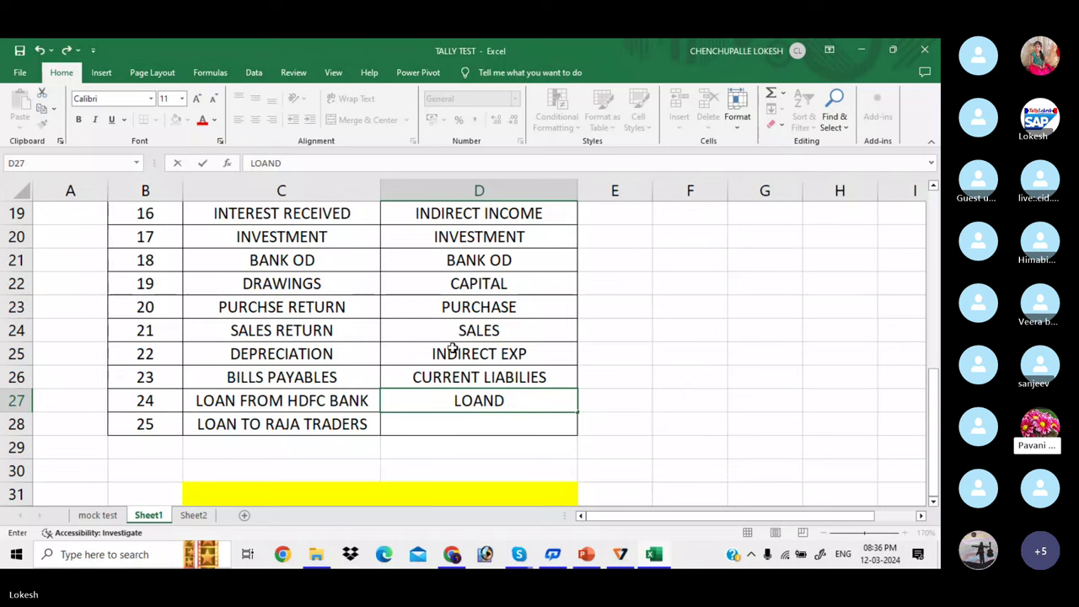
{"action": "type", "text": " & A"}
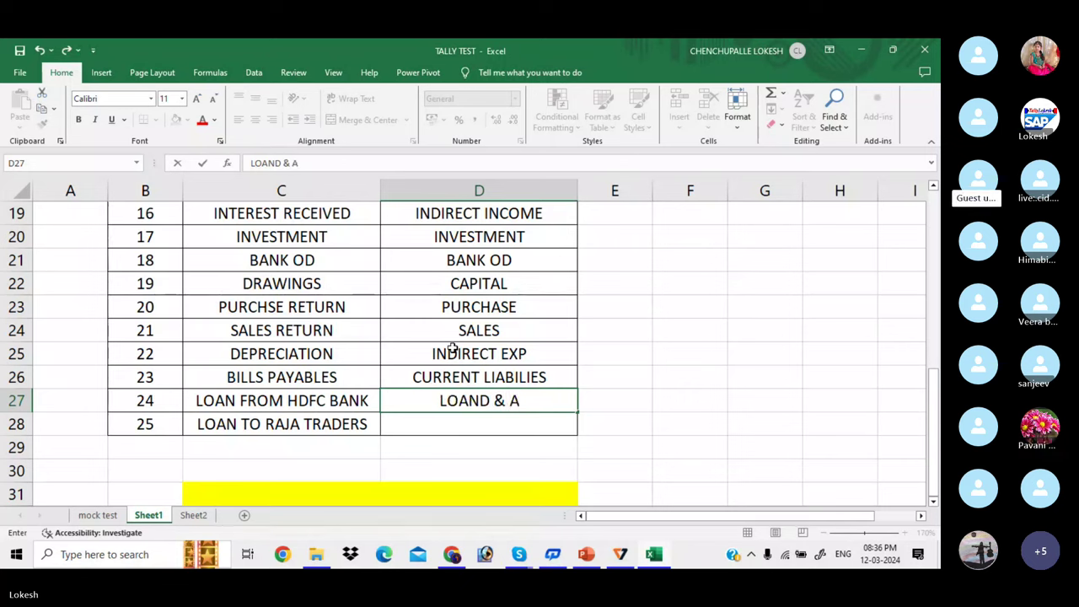
{"action": "key", "text": "BackSpace"}
{"action": "type", "text": "L"}
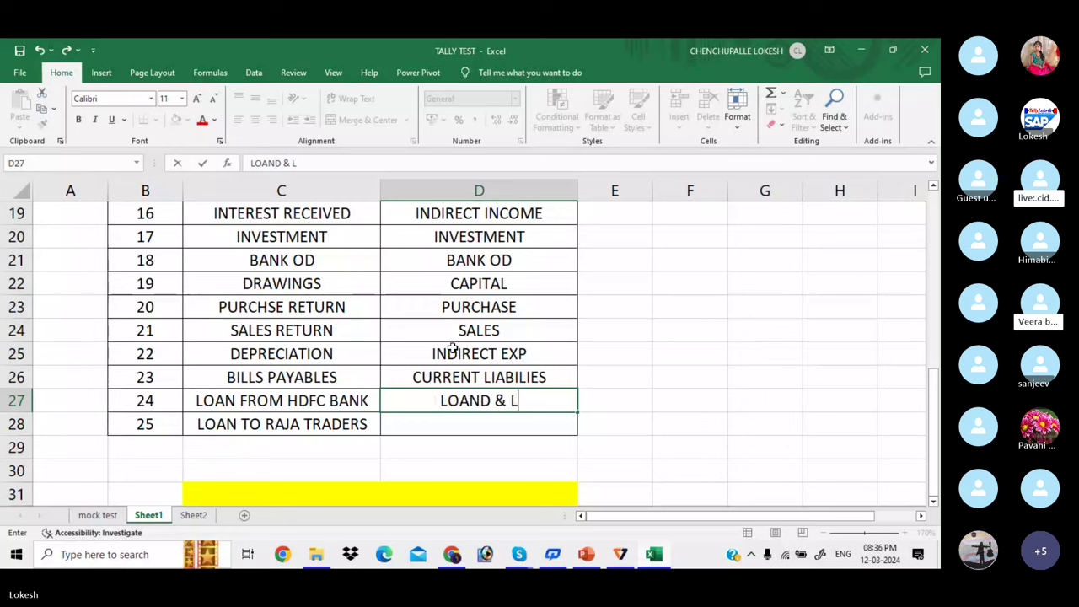
{"action": "type", "text": "IABILIES"}
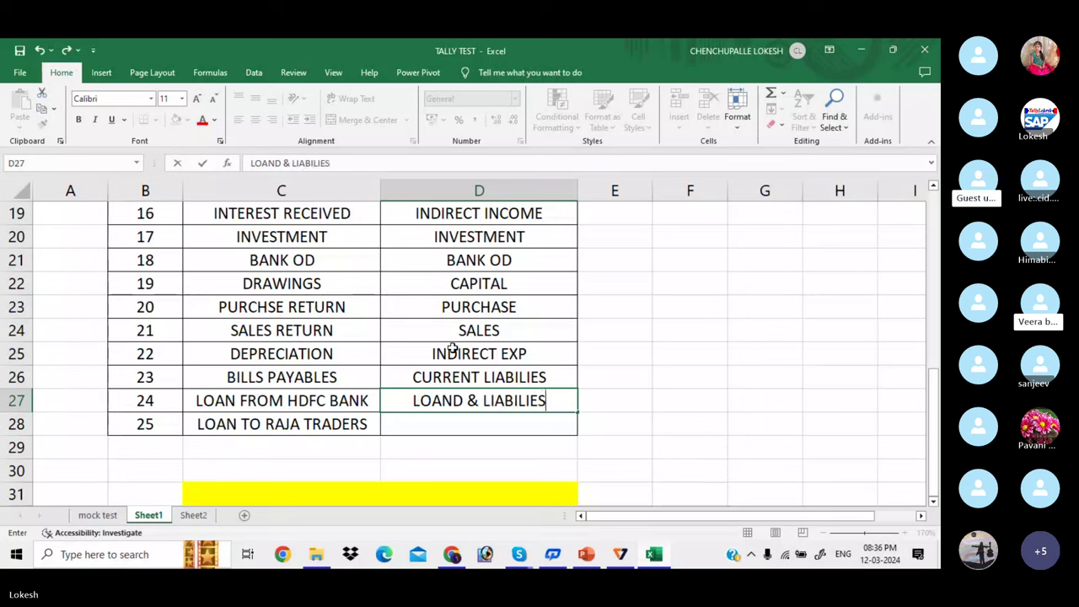
{"action": "key", "text": "Return"}
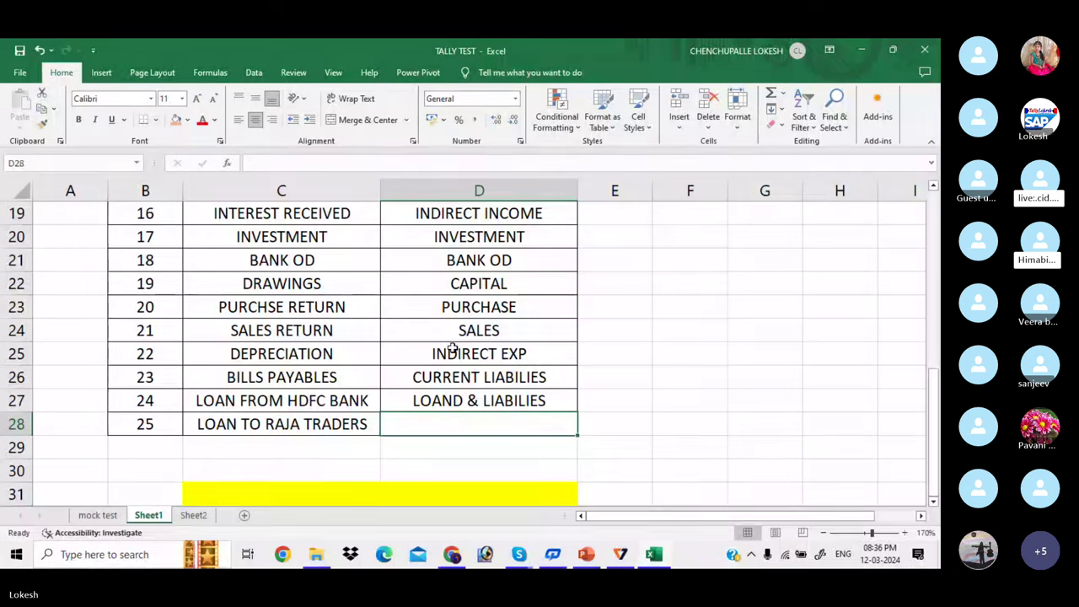
- Enter LOANS & ADVANCES as the group for the LOAN TO RAJA TRADERS ledger in D28
{"action": "type", "text": "LOANS"}
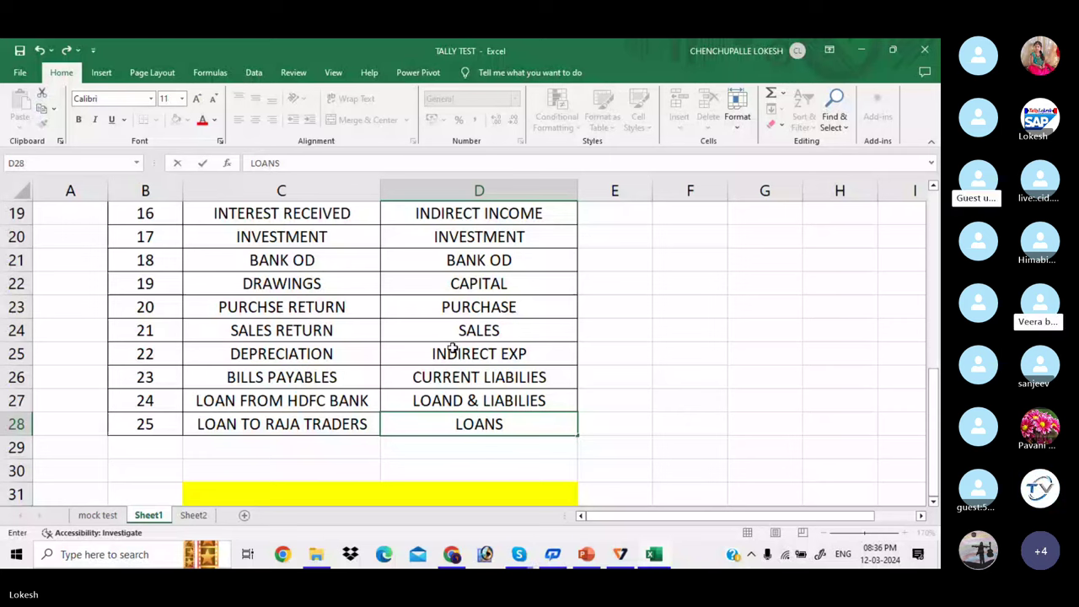
{"action": "type", "text": " & "}
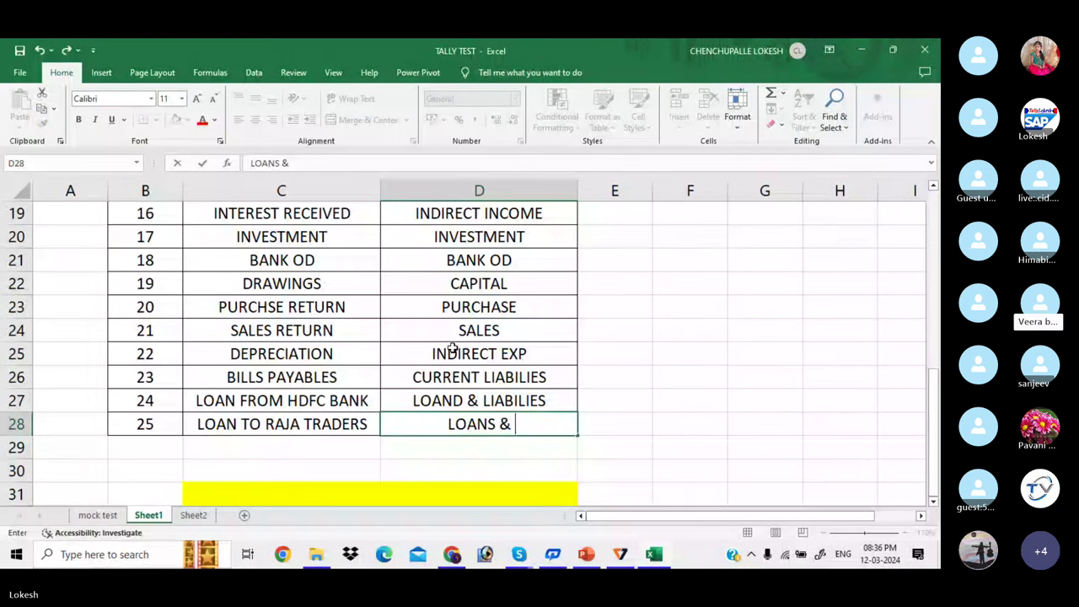
{"action": "type", "text": "ADVANCE"}
{"action": "type", "text": "S"}
{"action": "key", "text": "Return"}
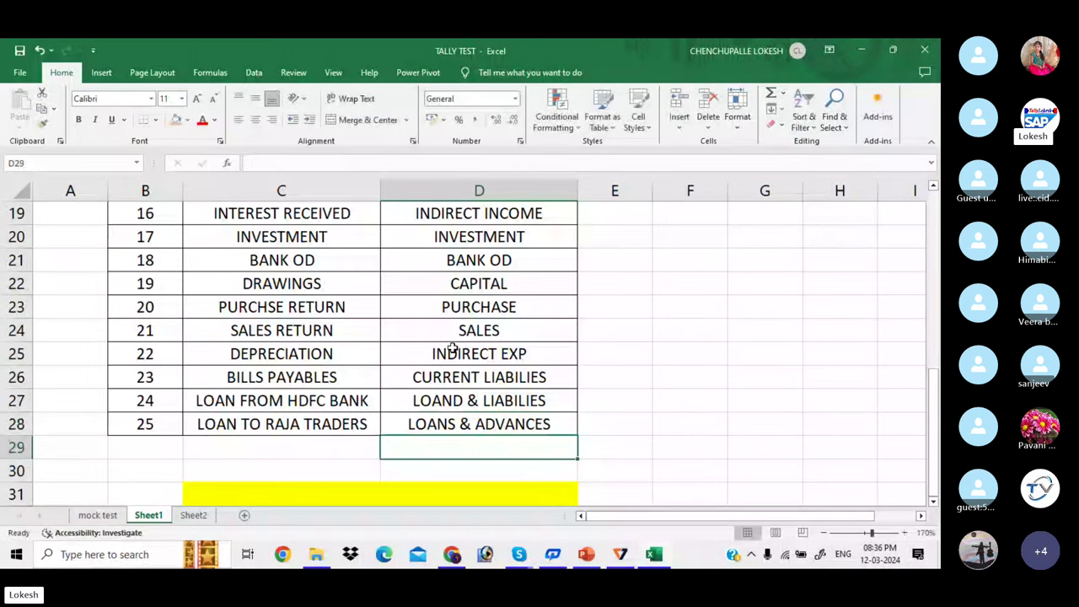
- Review the ledgers and their groups in the MOCK TEST table, going from the last row back up to the heading
{"action": "key", "text": "Up"}
{"action": "key", "text": "Up"}
{"action": "key", "text": "Up"}
{"action": "key", "text": "Up"}
{"action": "key", "text": "Up"}
{"action": "key", "text": "Up"}
{"action": "key", "text": "Up"}
{"action": "key", "text": "Up"}
{"action": "key", "text": "Up"}
{"action": "key", "text": "Up"}
{"action": "key", "text": "Up"}
{"action": "key", "text": "Up"}
{"action": "key", "text": "Up"}
{"action": "key", "text": "Up"}
{"action": "key", "text": "Up"}
{"action": "key", "text": "Up"}
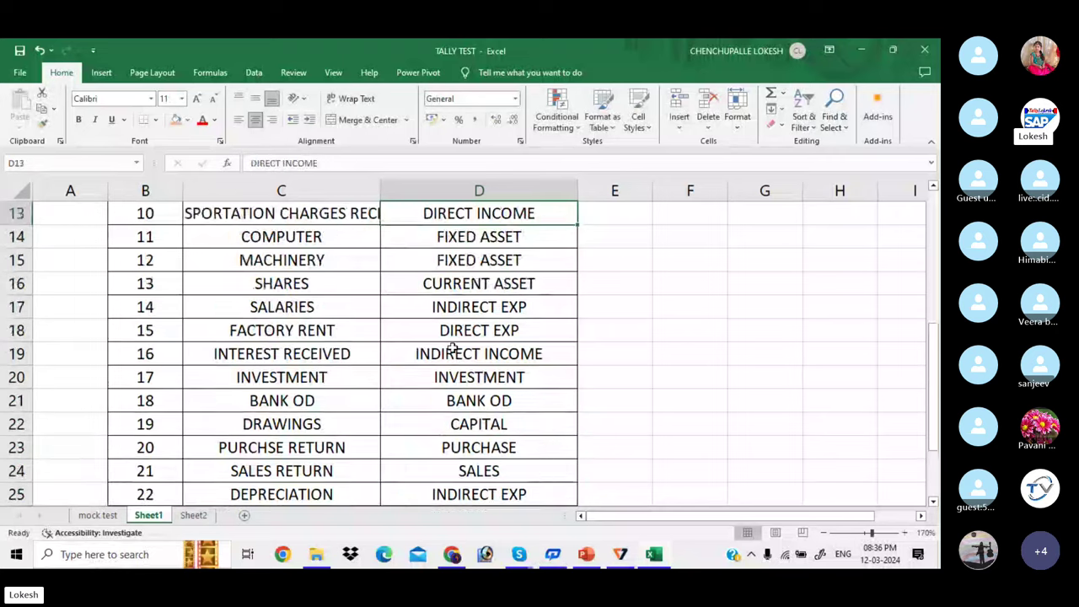
{"action": "key", "text": "Up"}
{"action": "key", "text": "Up"}
{"action": "key", "text": "Up"}
{"action": "key", "text": "Up"}
{"action": "key", "text": "Up"}
{"action": "key", "text": "Up"}
{"action": "key", "text": "Up"}
{"action": "key", "text": "Up"}
{"action": "key", "text": "Up"}
{"action": "key", "text": "Up"}
{"action": "key", "text": "Up"}
{"action": "key", "text": "Up"}
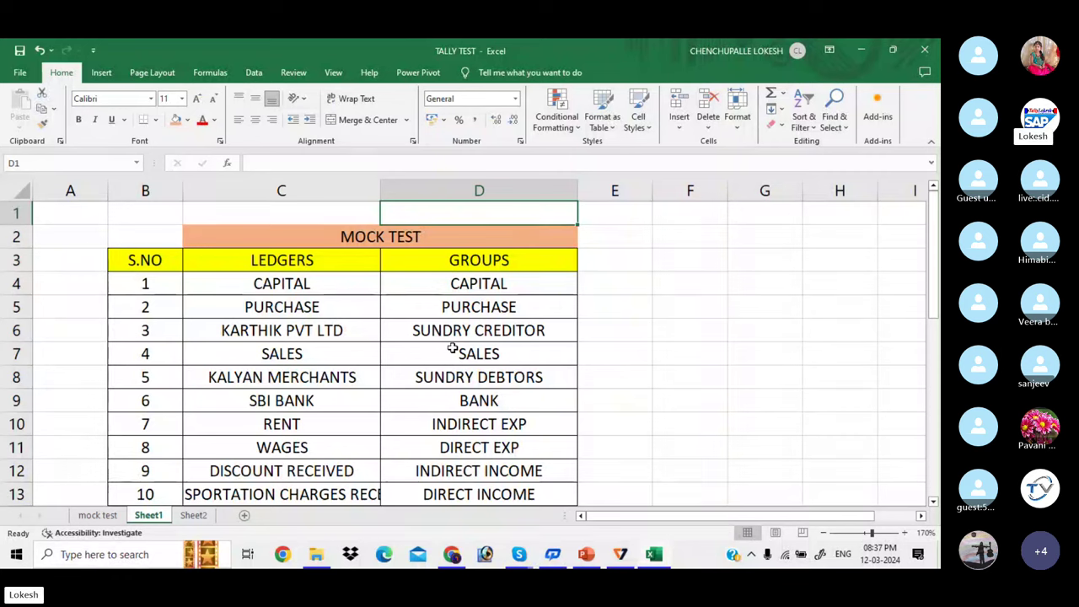
{"action": "left_click", "coordinate": [600, 322]}
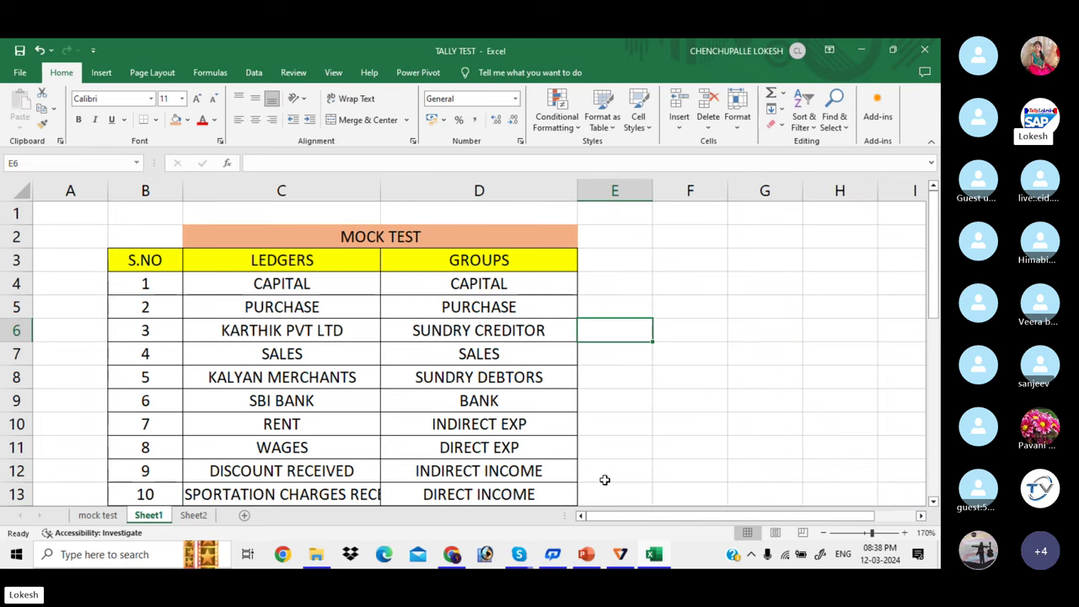
{"action": "left_click", "coordinate": [663, 377]}
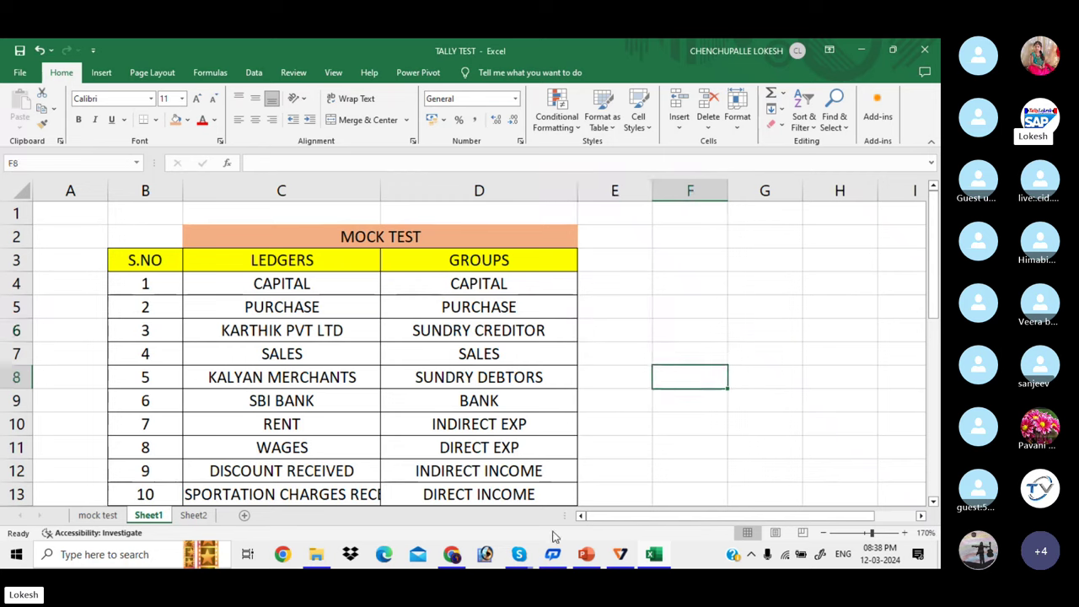
- Switch to the Skype call and close the enlarged transaction sheet image, the chat pane and the recording notice
{"action": "mouse_move", "coordinate": [521, 554]}
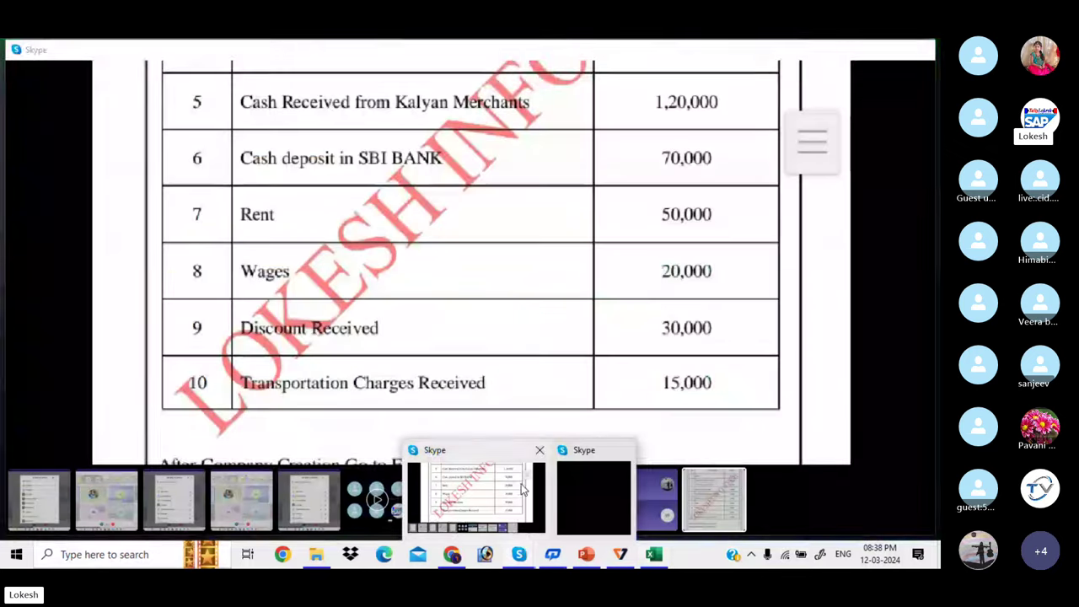
{"action": "left_click", "coordinate": [523, 489]}
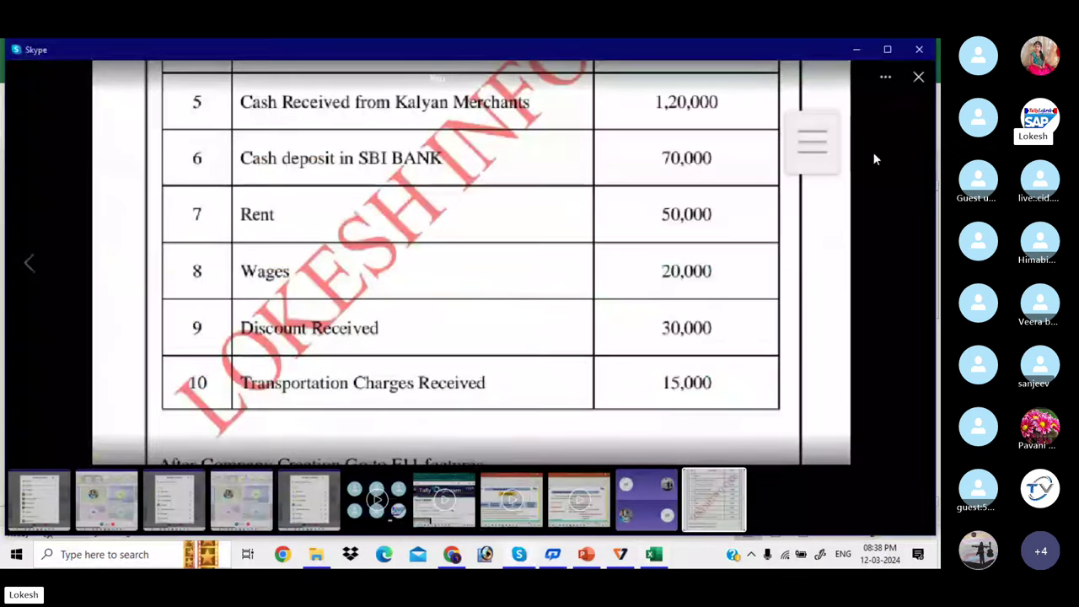
{"action": "left_click", "coordinate": [921, 91]}
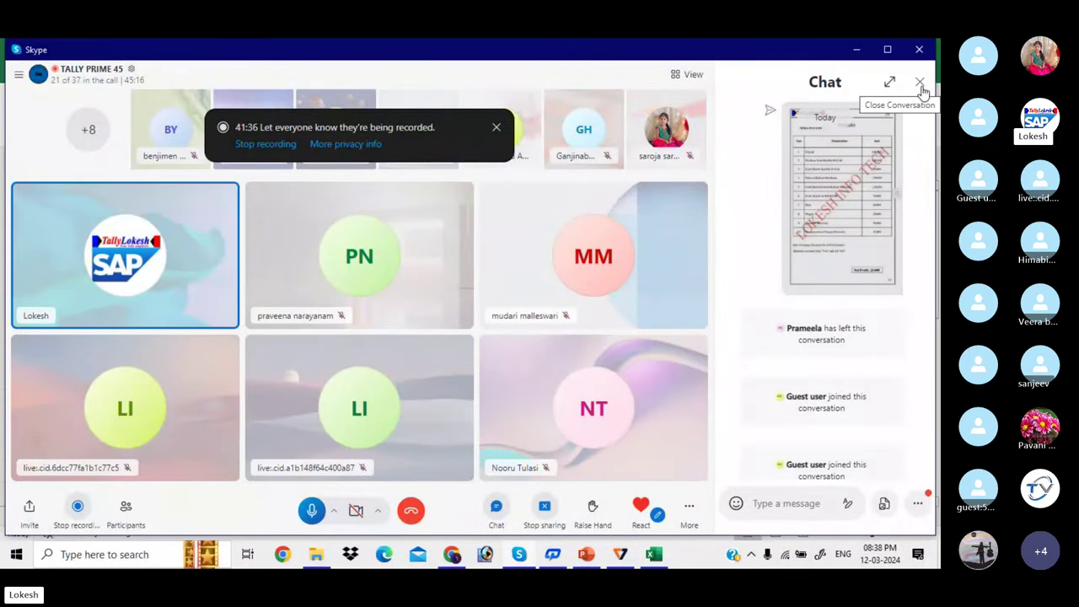
{"action": "left_click", "coordinate": [920, 84]}
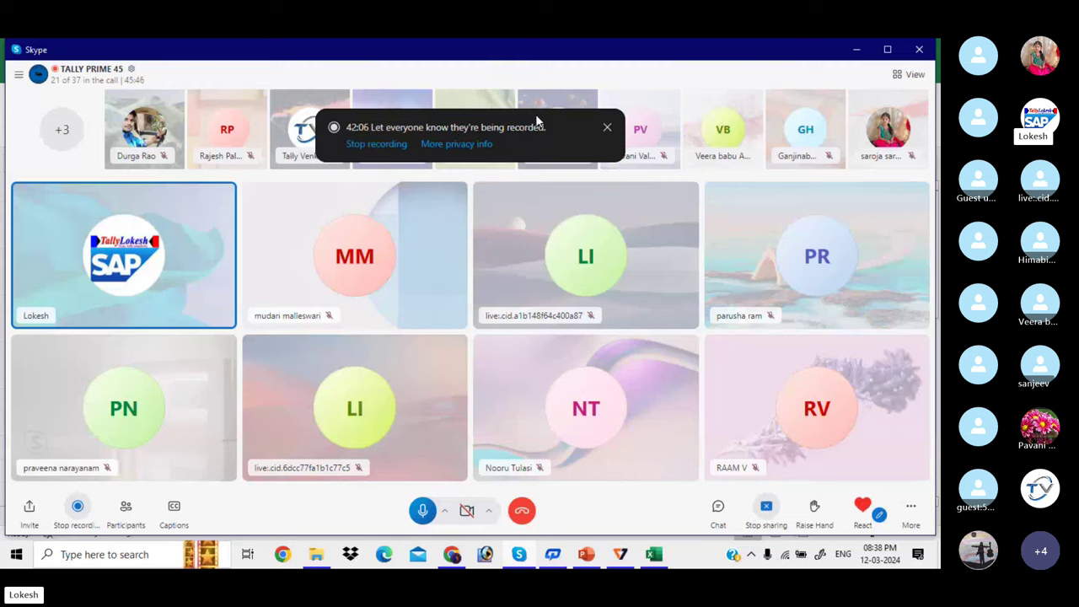
{"action": "left_click", "coordinate": [606, 128]}
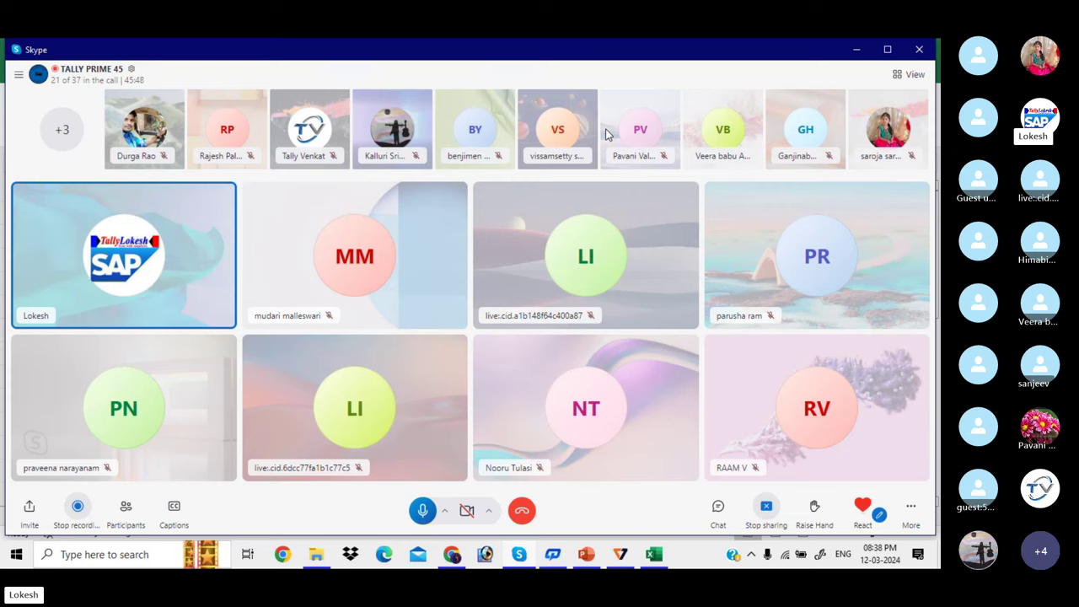